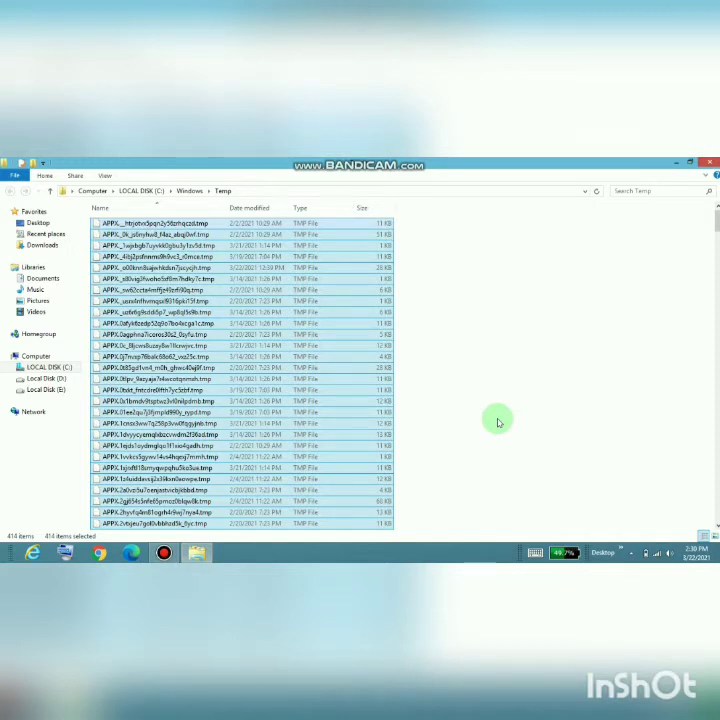
Try to permanently delete all selected files in the Windows Temp folder, skipping all items that are in use.
key(shift+Delete)
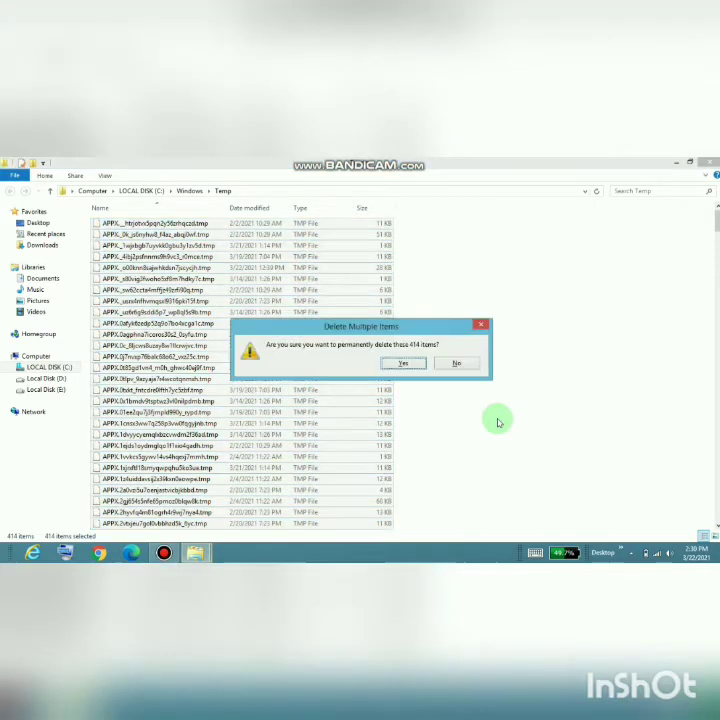
click(415, 366)
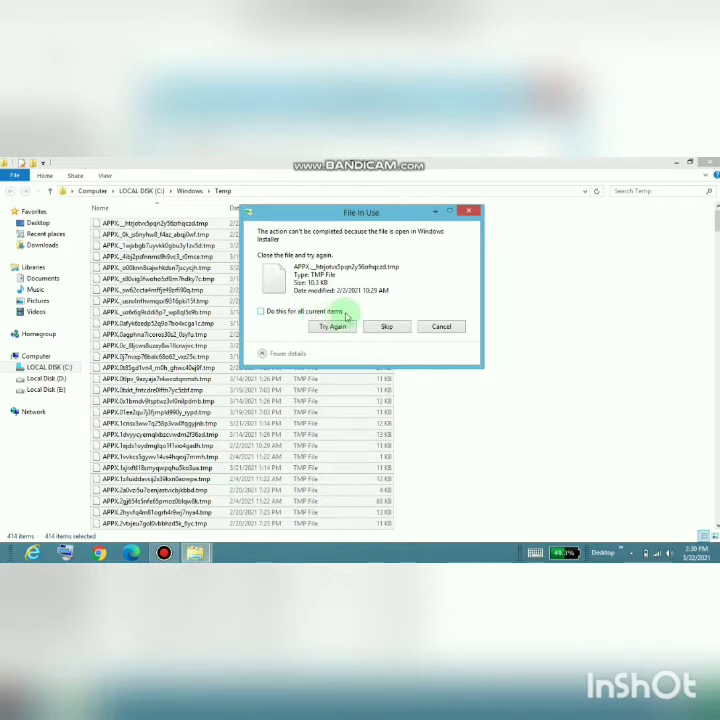
click(261, 312)
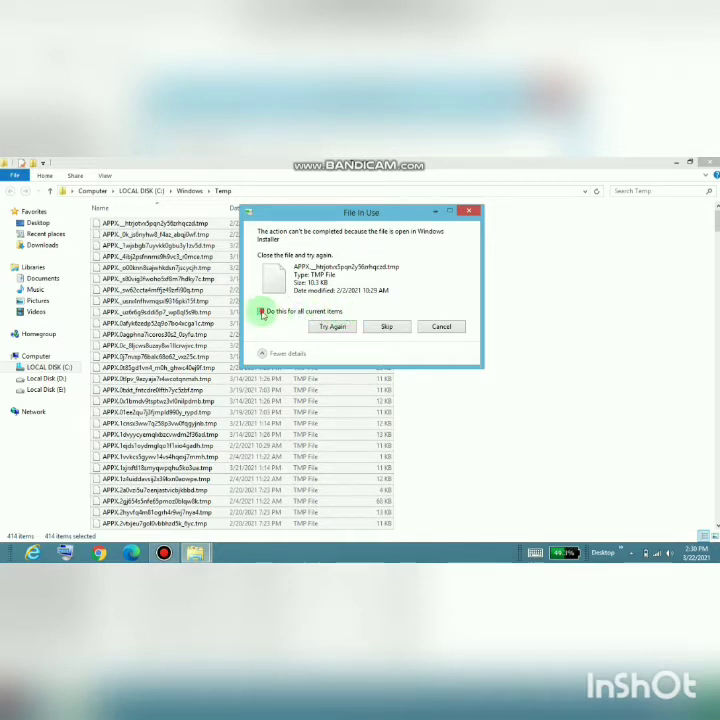
click(389, 329)
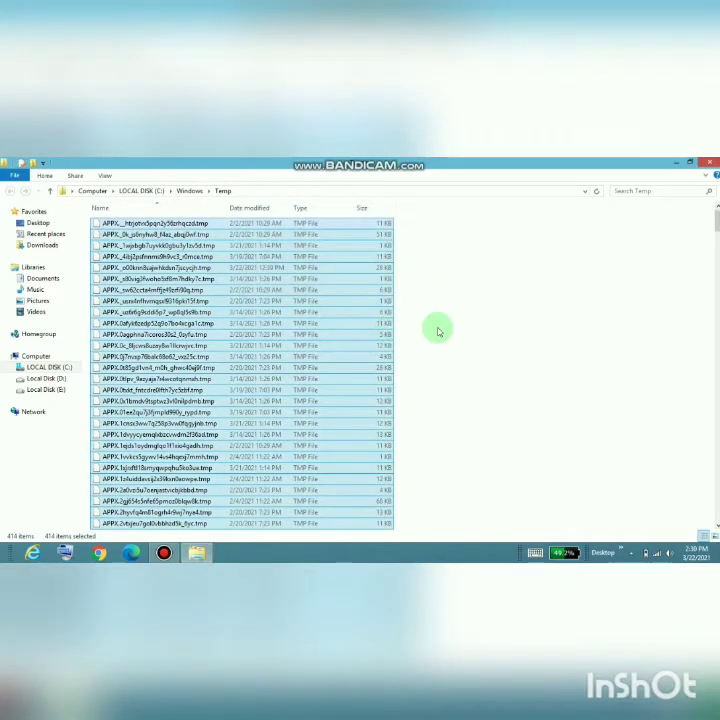
click(437, 330)
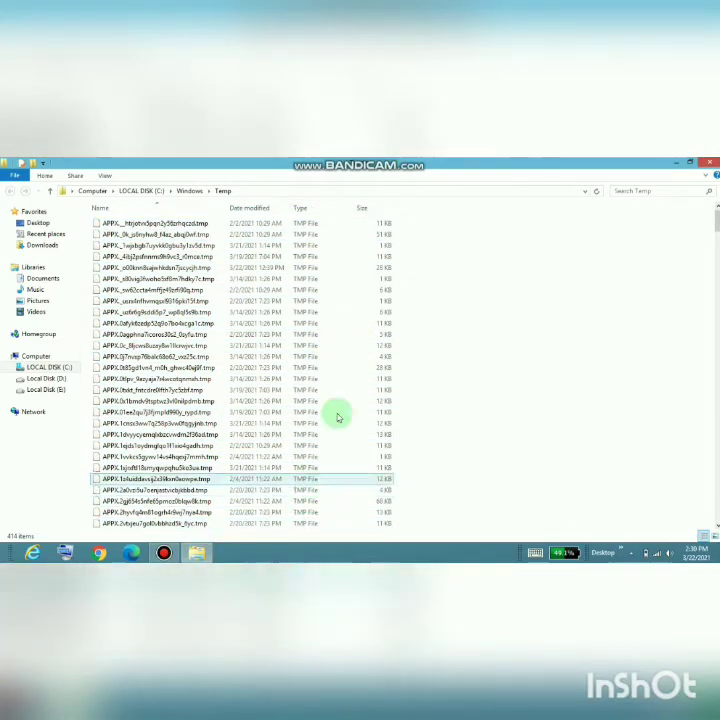
mouse_move(712, 212)
mouse_down()
mouse_move(706, 362)
mouse_move(714, 385)
mouse_move(716, 220)
mouse_up()
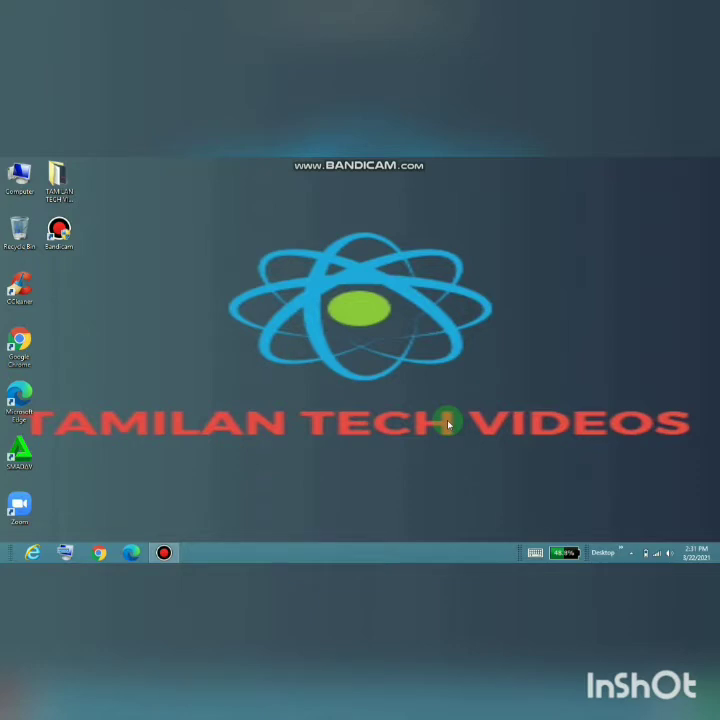
Open the user's local Temp folder by running %temp%.
key(super+r)
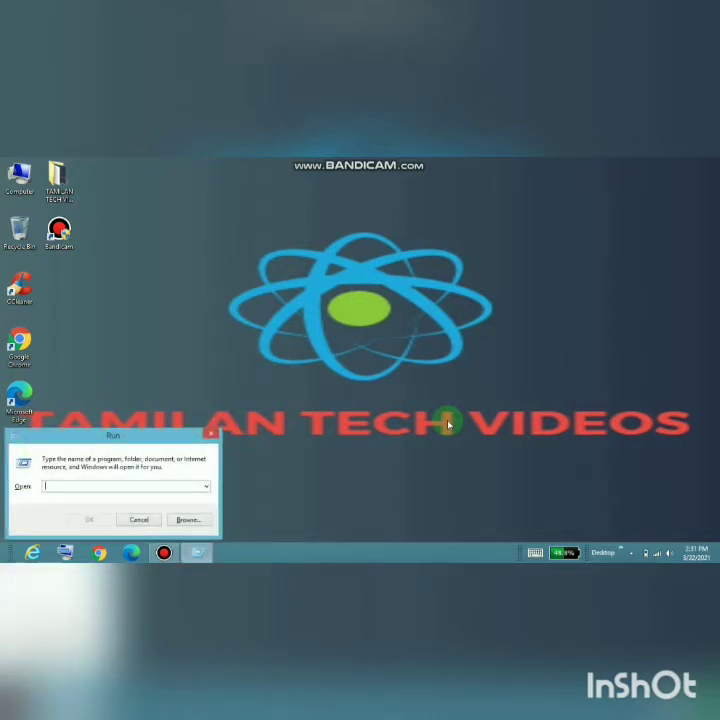
text(%temp%)
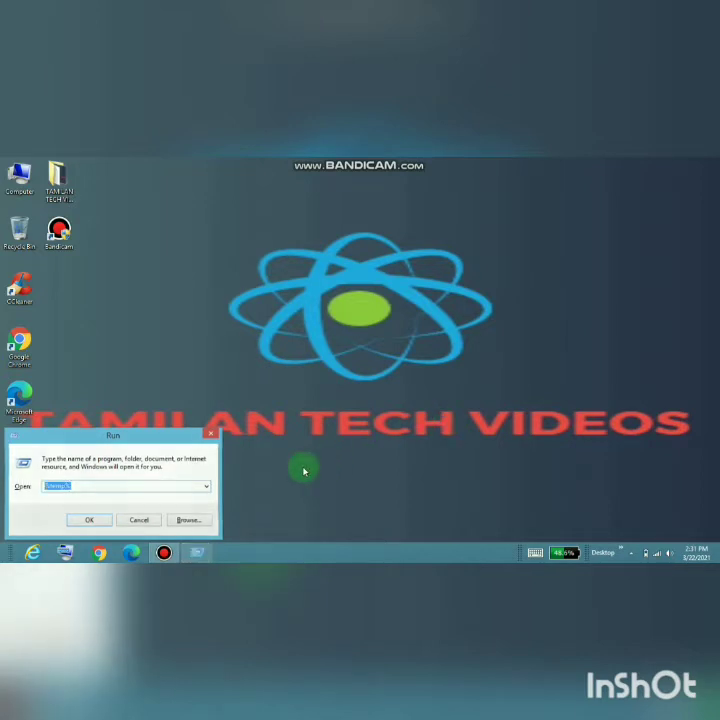
key(Return)
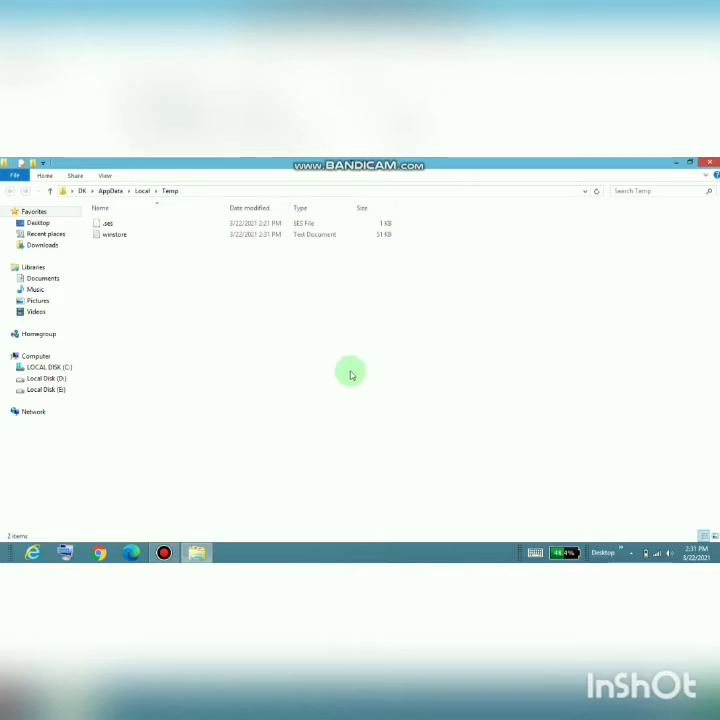
Permanently delete all files in the user's local Temp folder and close the folder window.
click(356, 232)
click(355, 262)
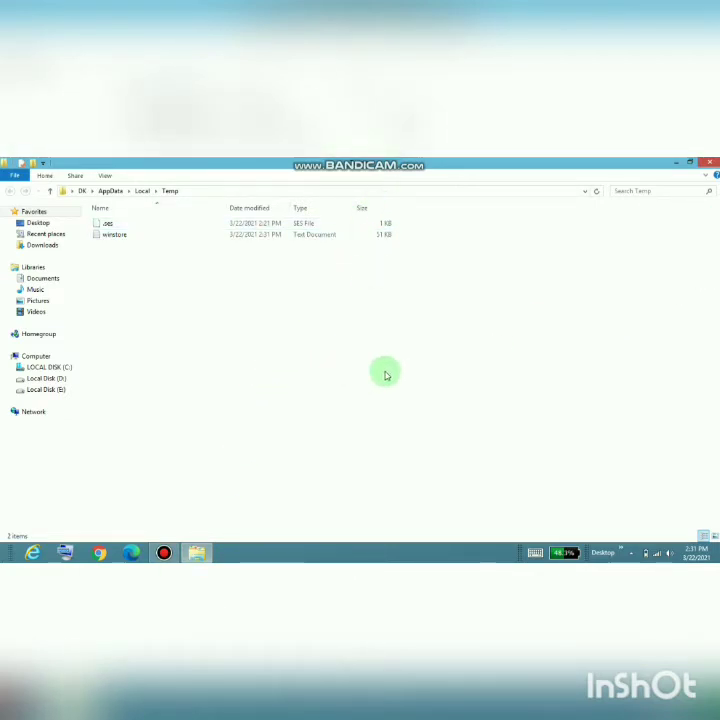
key(ctrl+a)
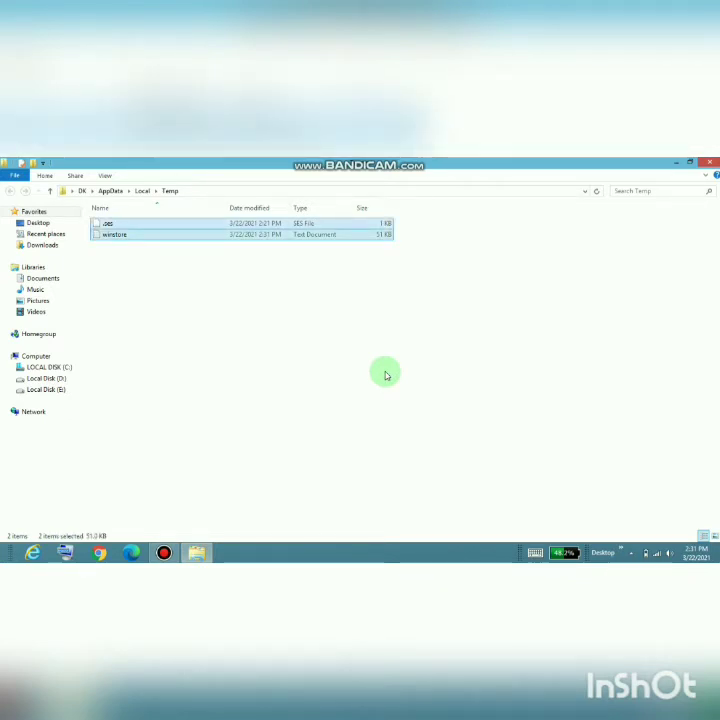
key(shift+Delete)
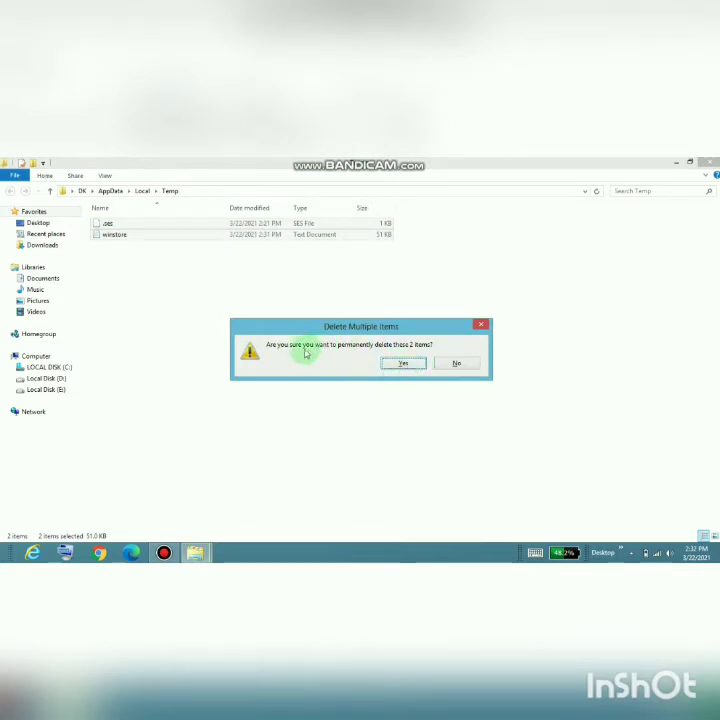
click(402, 363)
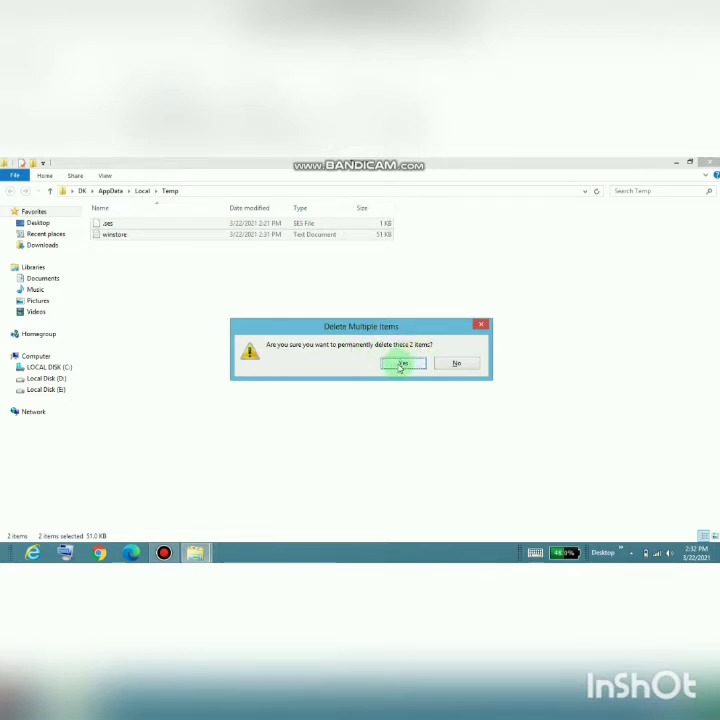
click(402, 363)
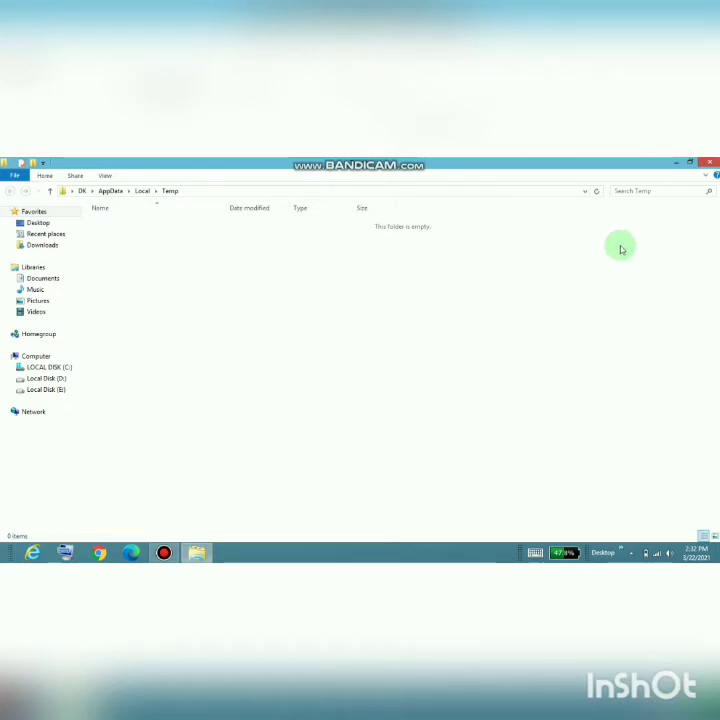
click(706, 162)
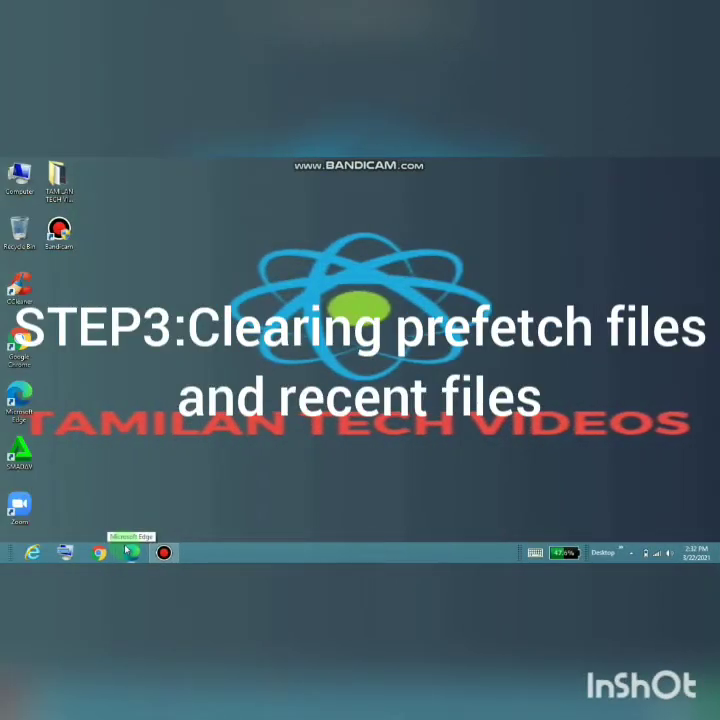
Open the Windows Prefetch folder by running prefetch.
click(127, 551)
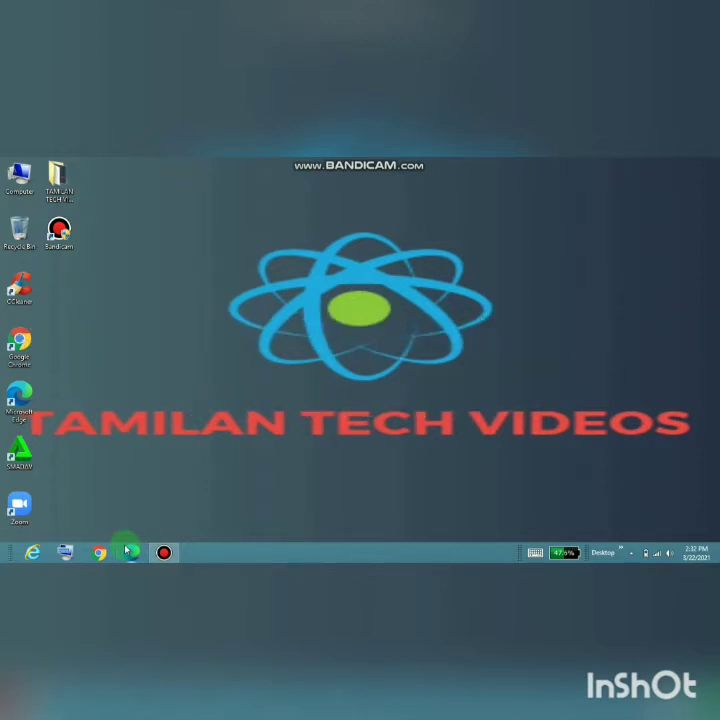
key(super+r)
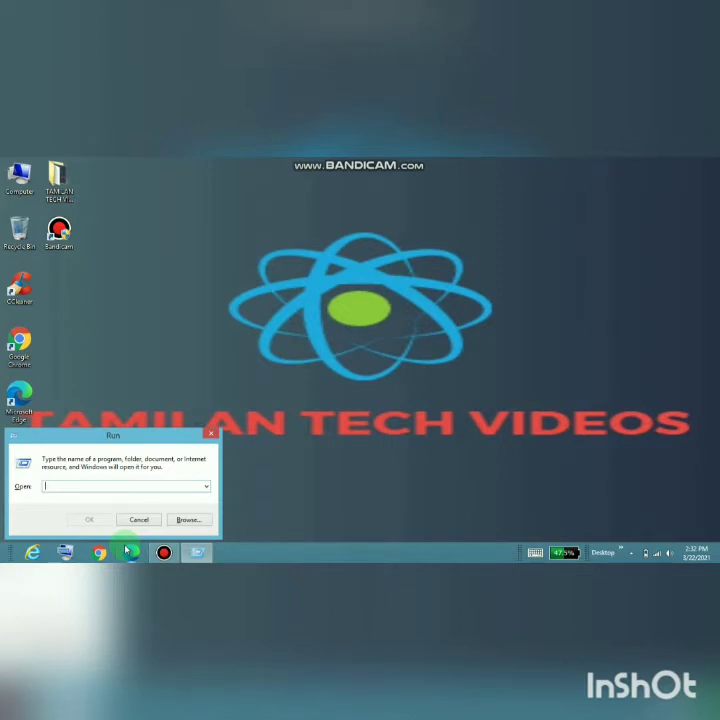
text(pref)
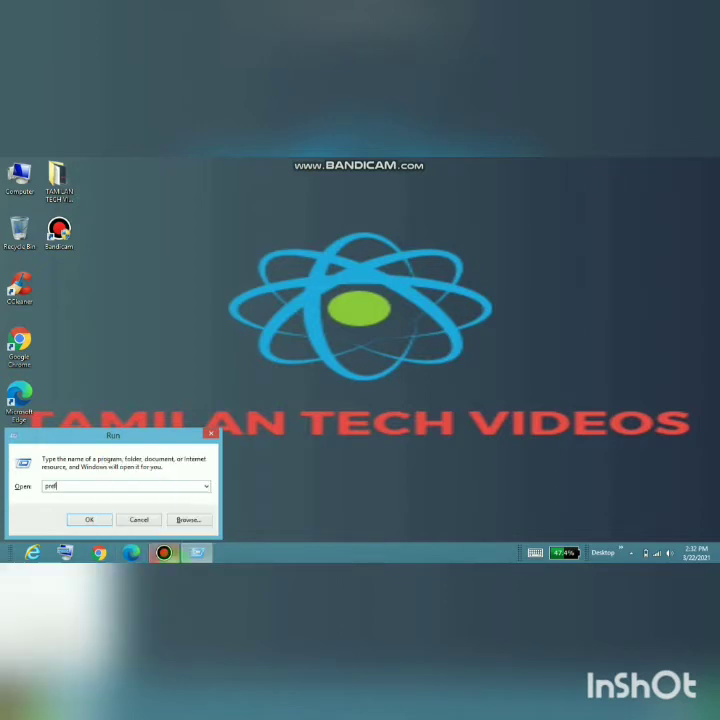
text(et)
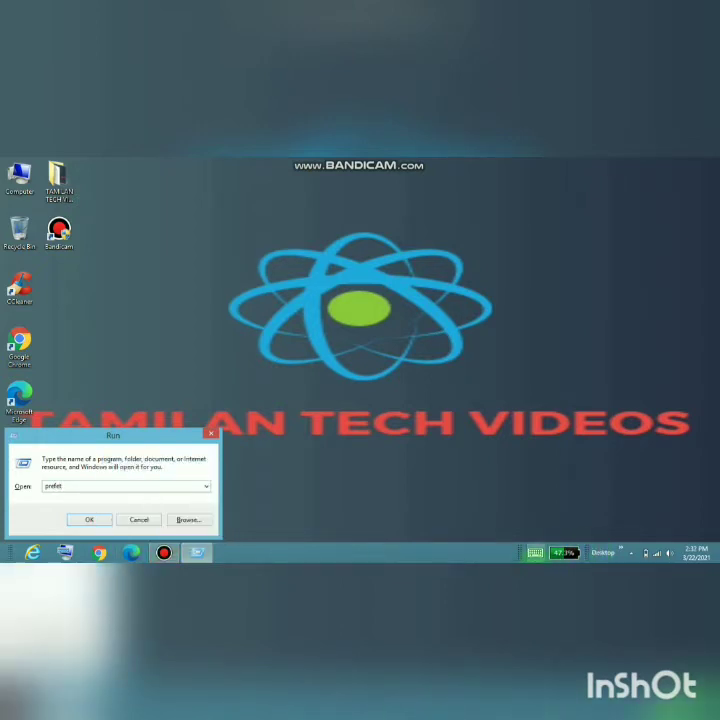
click(535, 552)
click(254, 515)
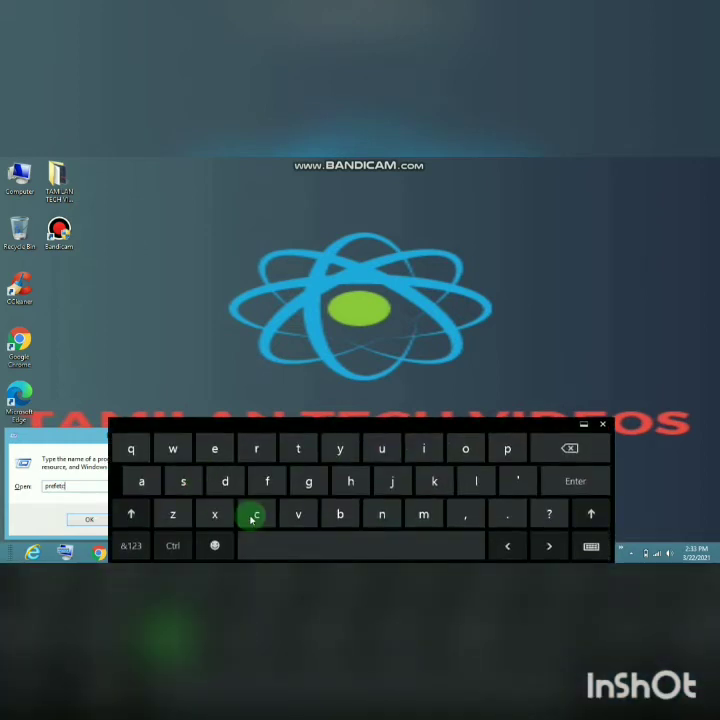
text(h)
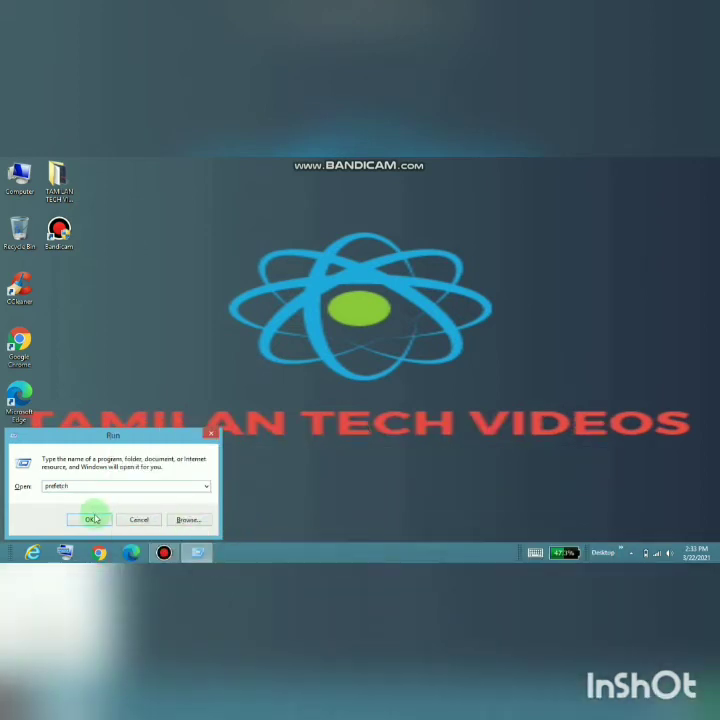
click(92, 519)
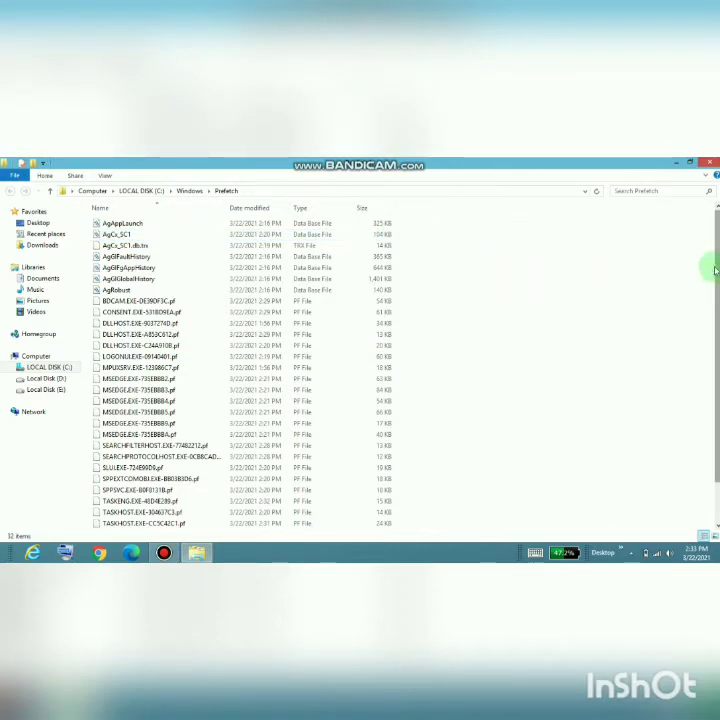
Permanently delete all files in the Prefetch folder and close the folder window.
scroll(709, 357, down, 1)
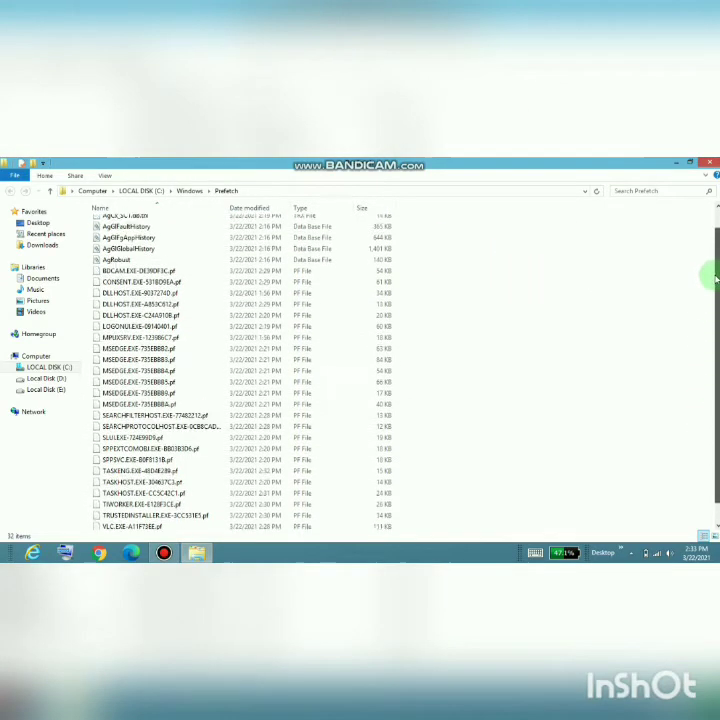
scroll(712, 270, up, 1)
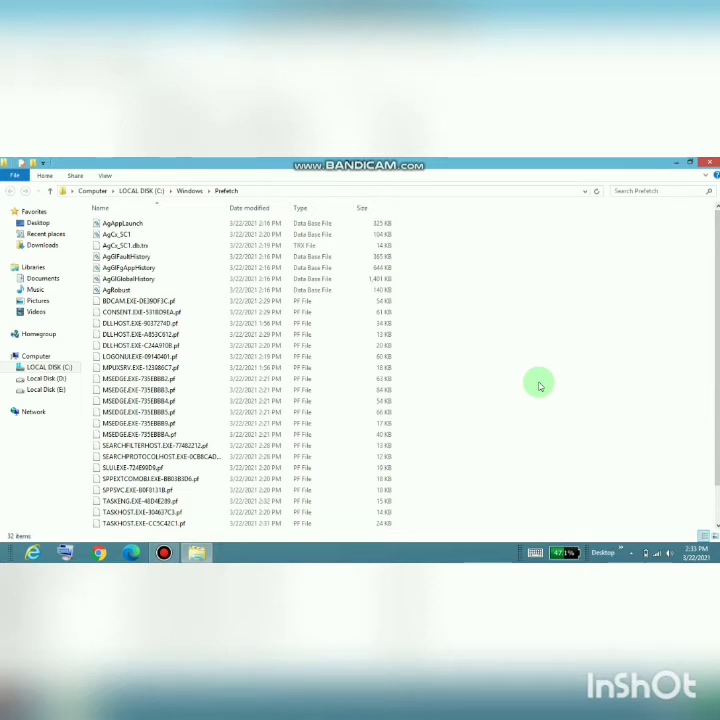
key(ctrl+a)
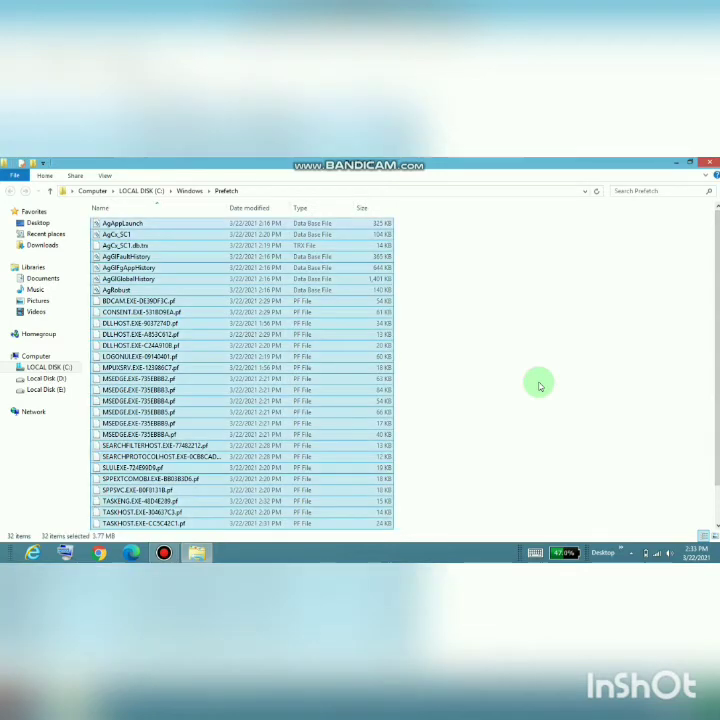
key(shift+Delete)
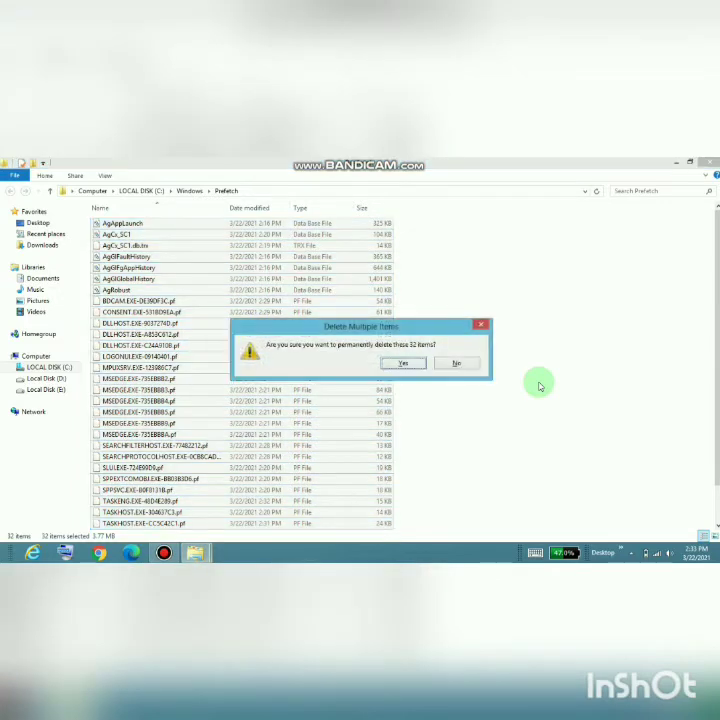
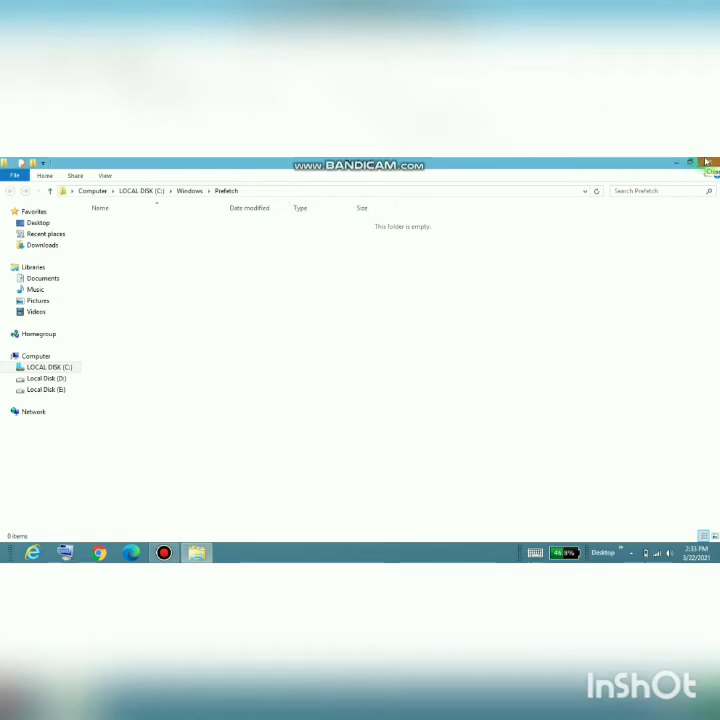
click(706, 162)
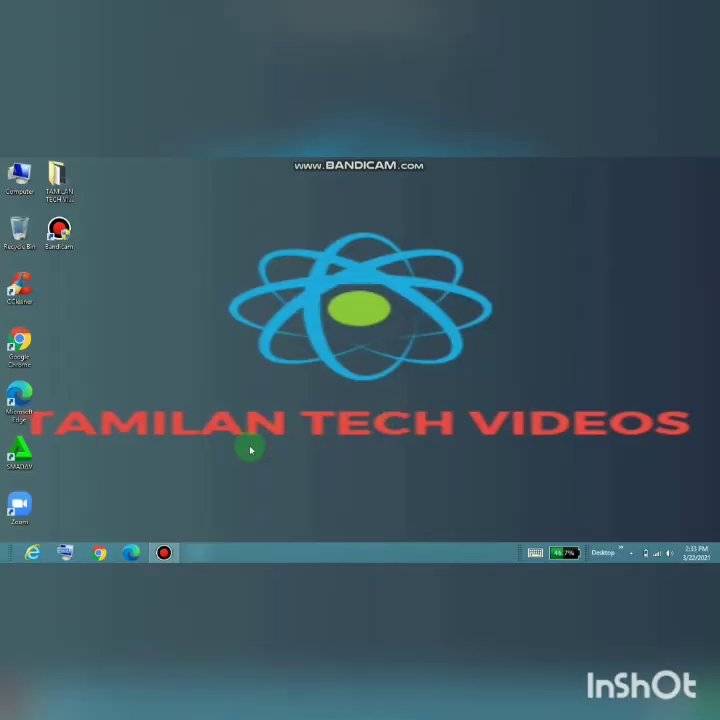
Open the recent files folder by running recent, and close its window.
key(super+r)
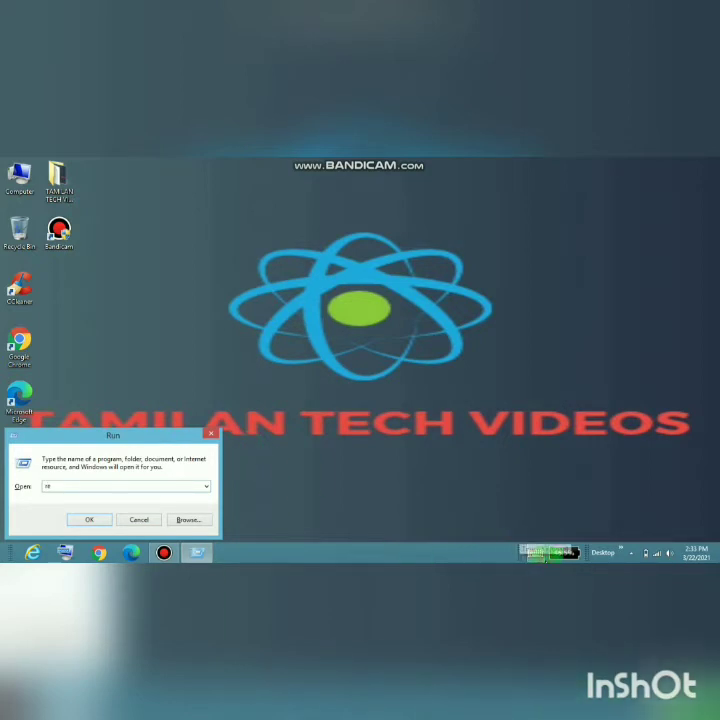
click(548, 552)
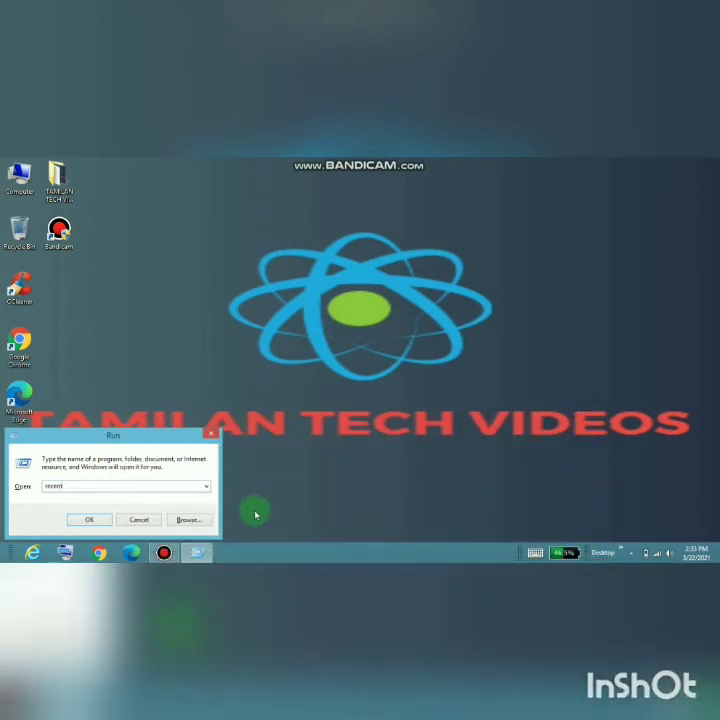
click(90, 519)
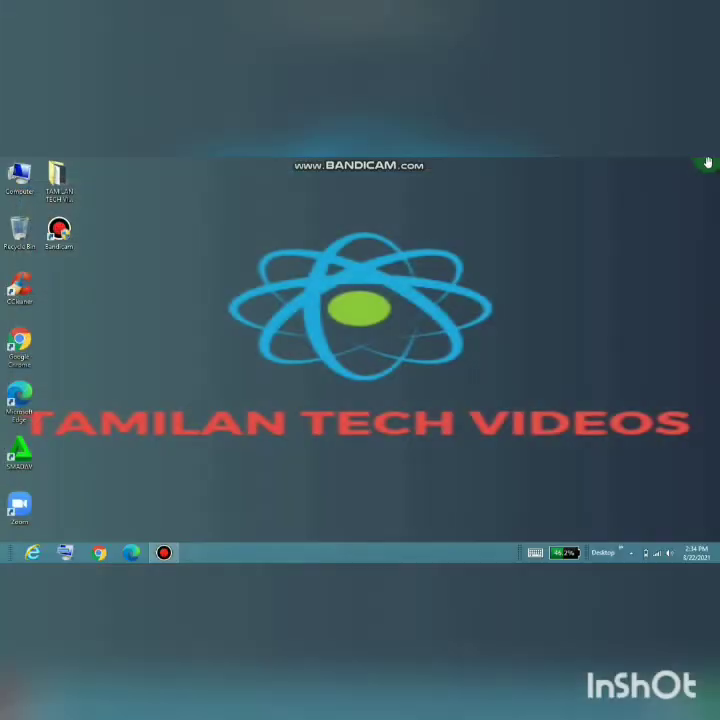
click(710, 162)
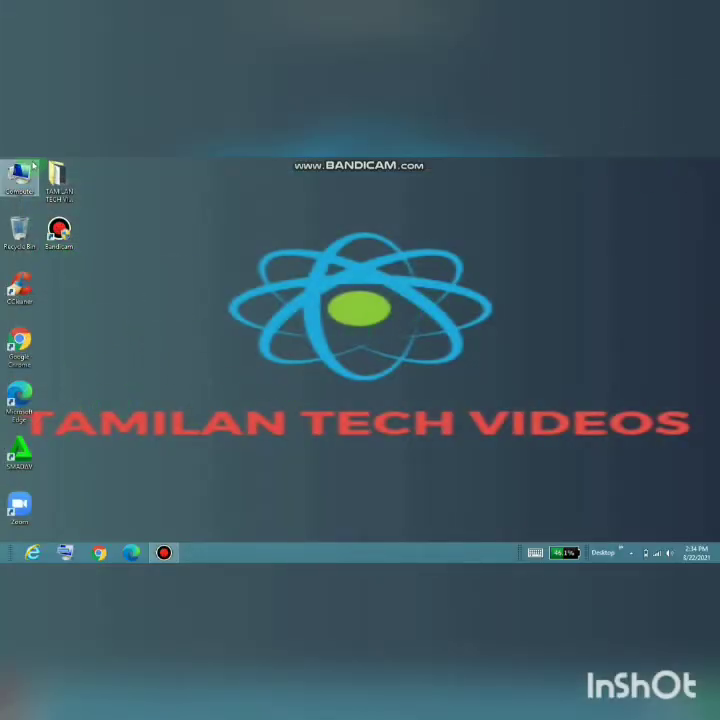
Open Disk Cleanup for drive C: from the drive's properties.
click(28, 189)
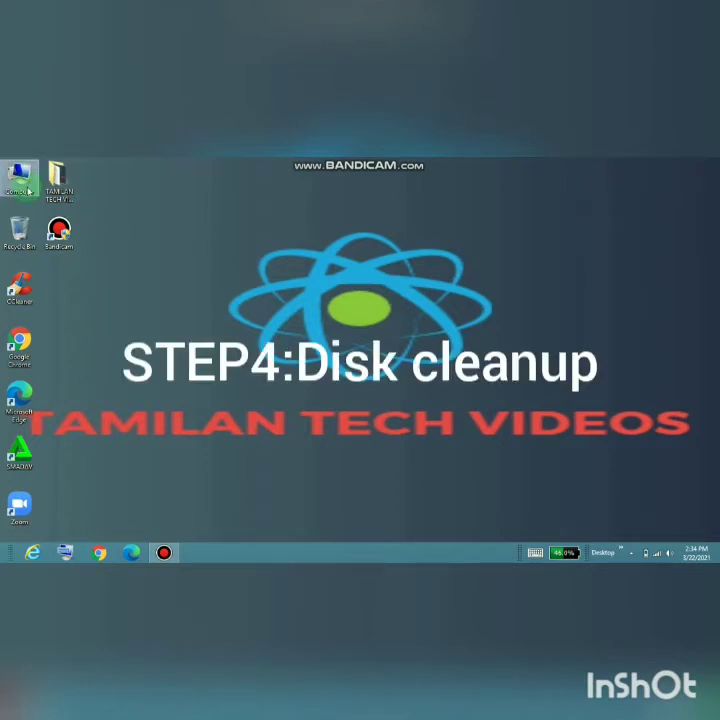
double_click(19, 184)
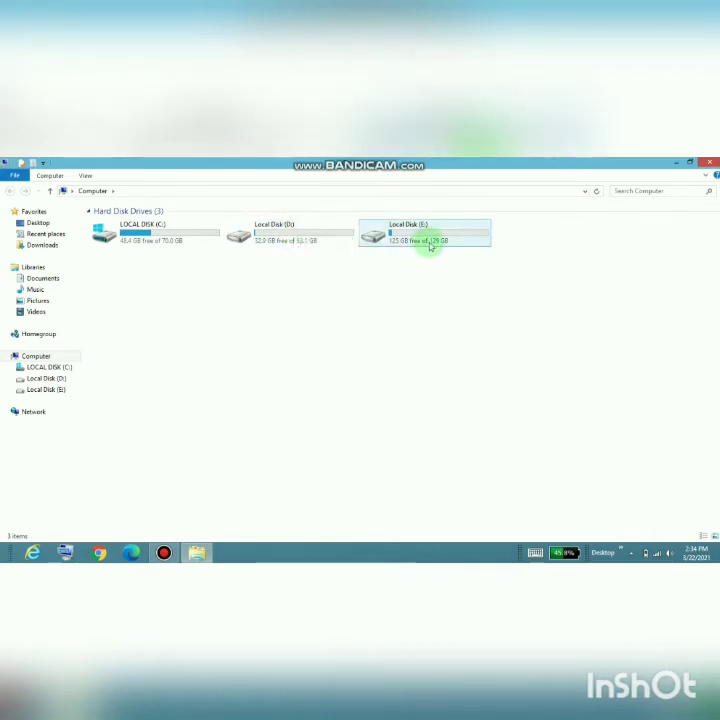
click(160, 234)
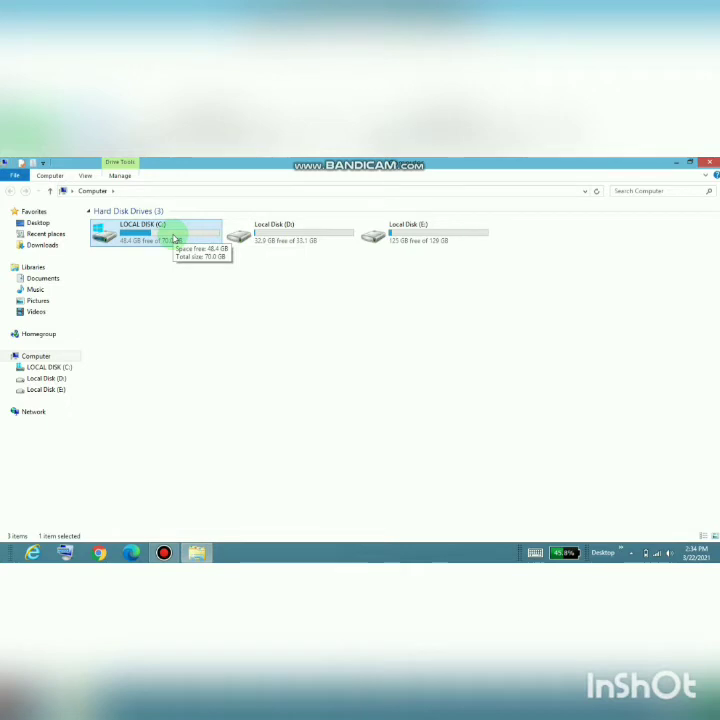
right_click(174, 238)
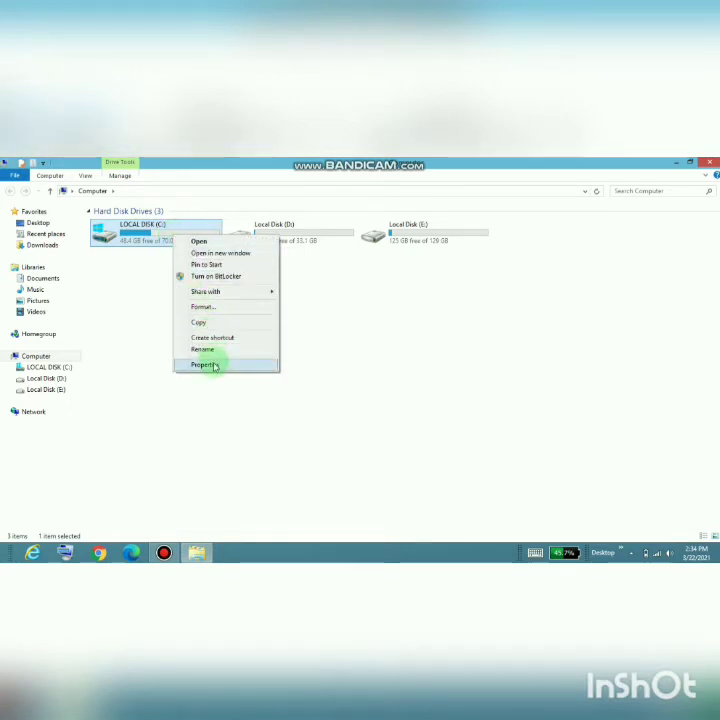
click(205, 365)
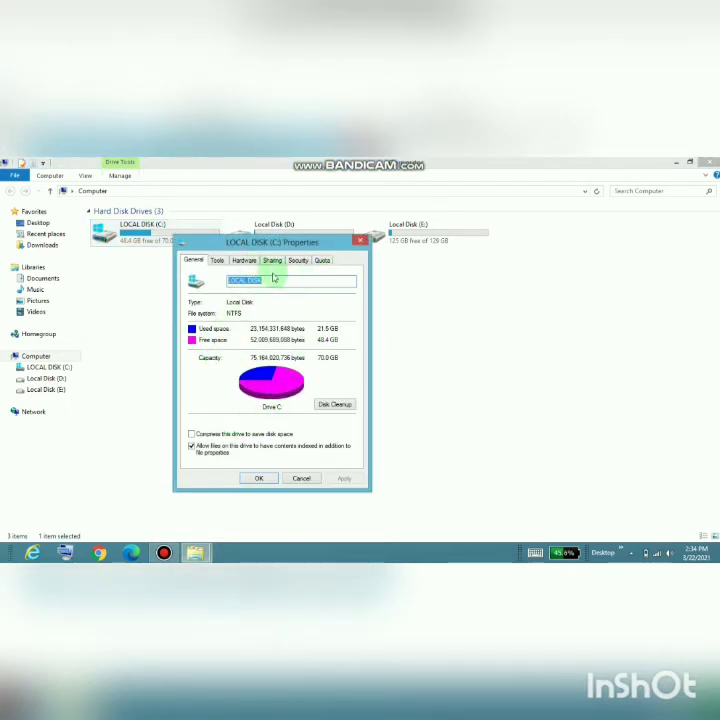
click(338, 405)
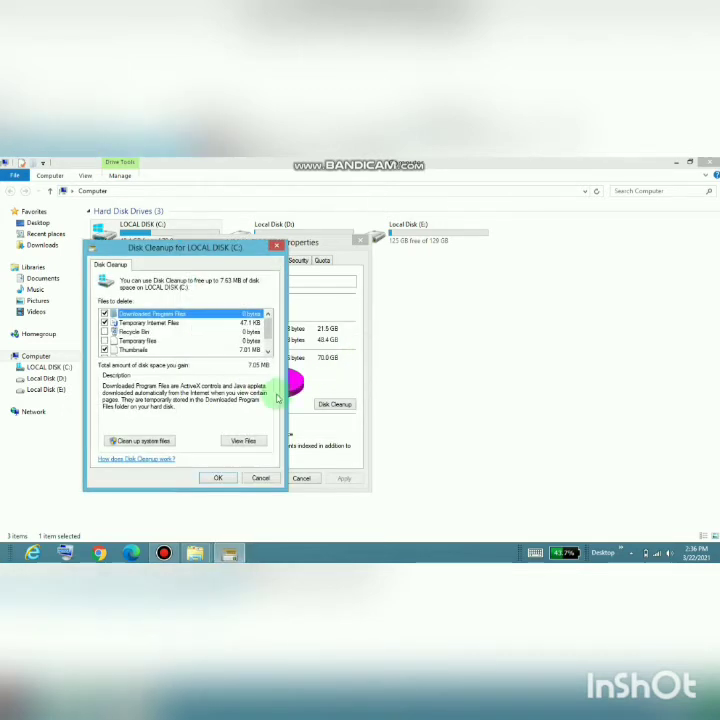
Include Recycle Bin, temporary files and archived error reports in the cleanup, permanently delete all checked files, and close the drive windows.
click(105, 332)
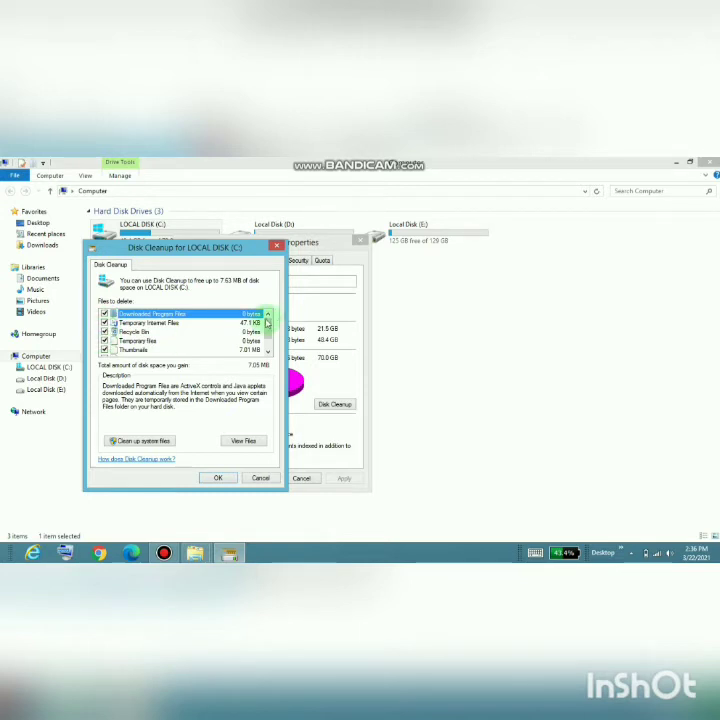
drag(267, 322, 268, 337)
click(105, 341)
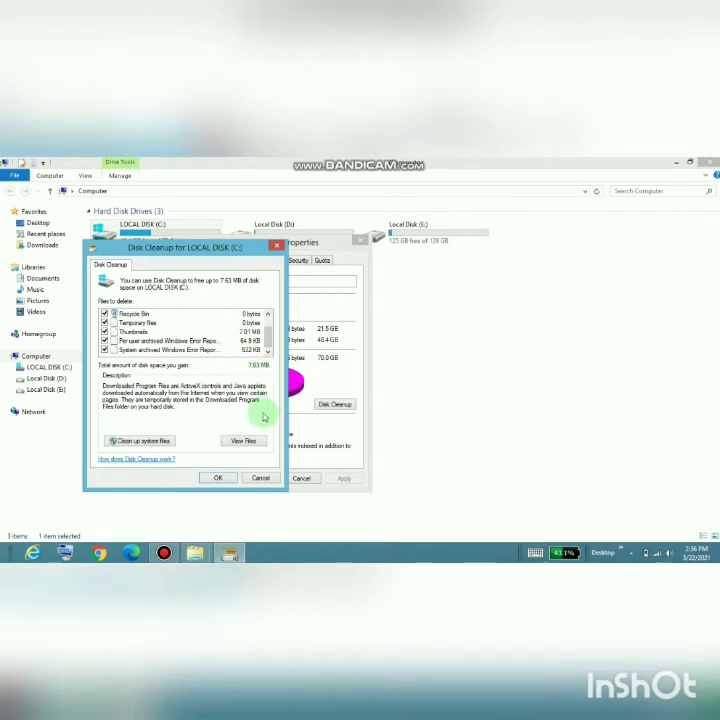
click(221, 479)
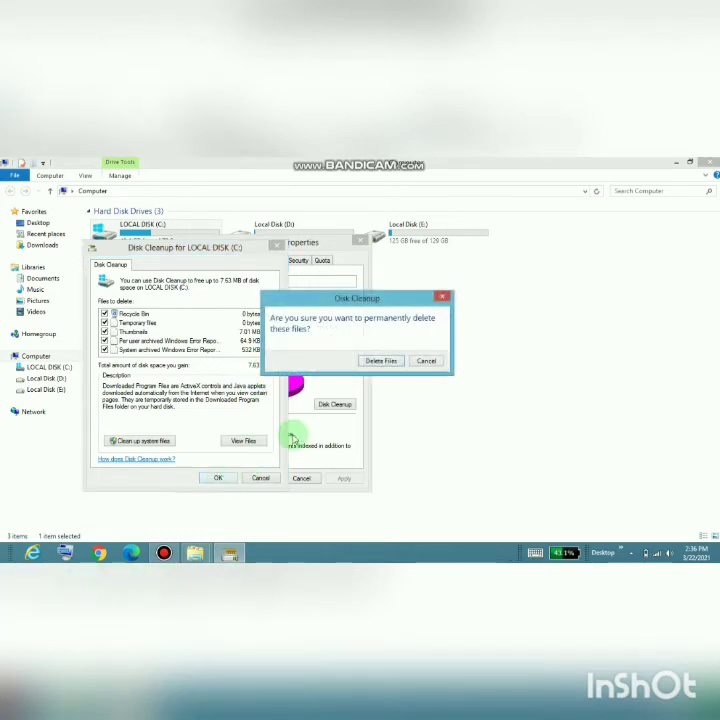
click(383, 362)
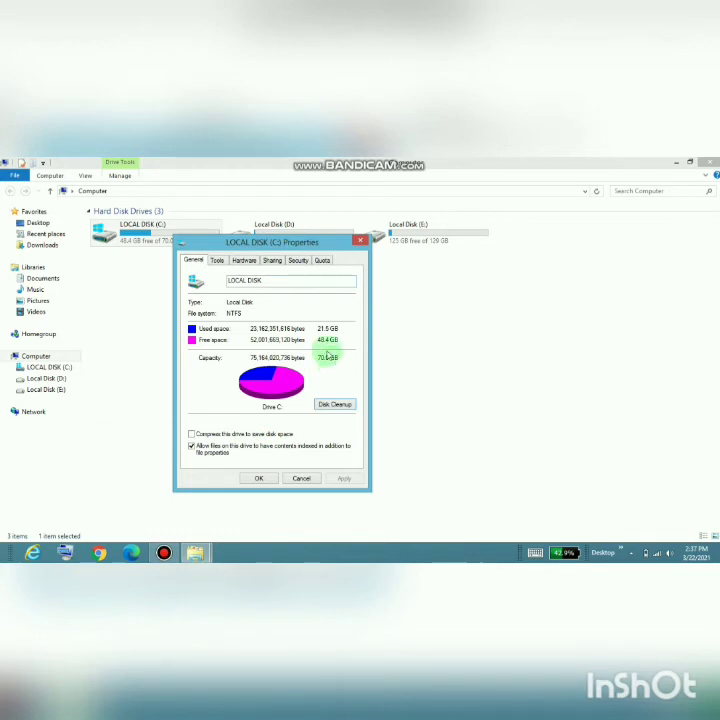
click(359, 241)
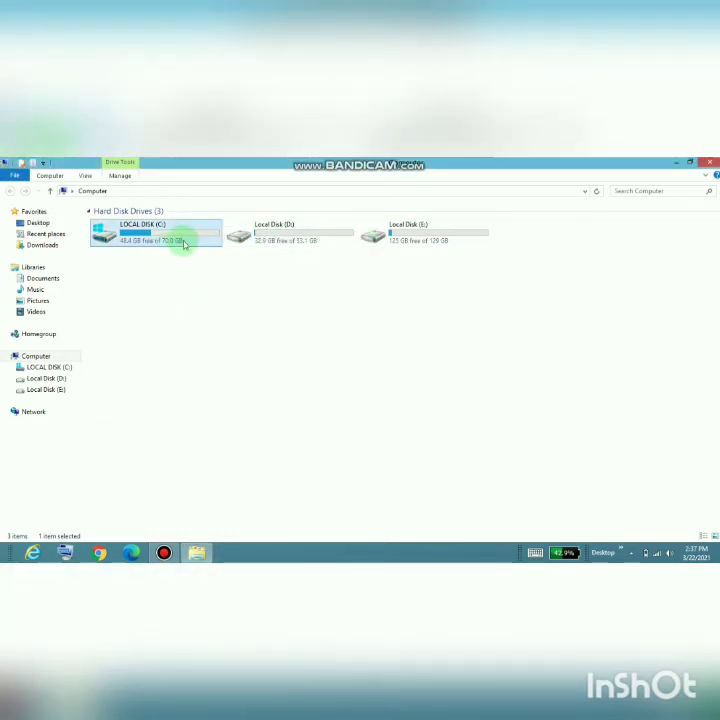
mouse_move(131, 251)
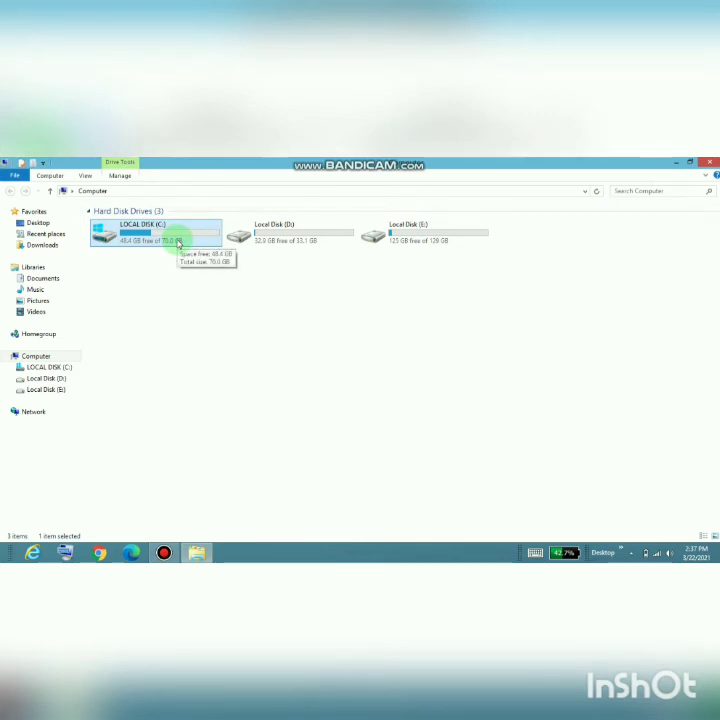
click(711, 161)
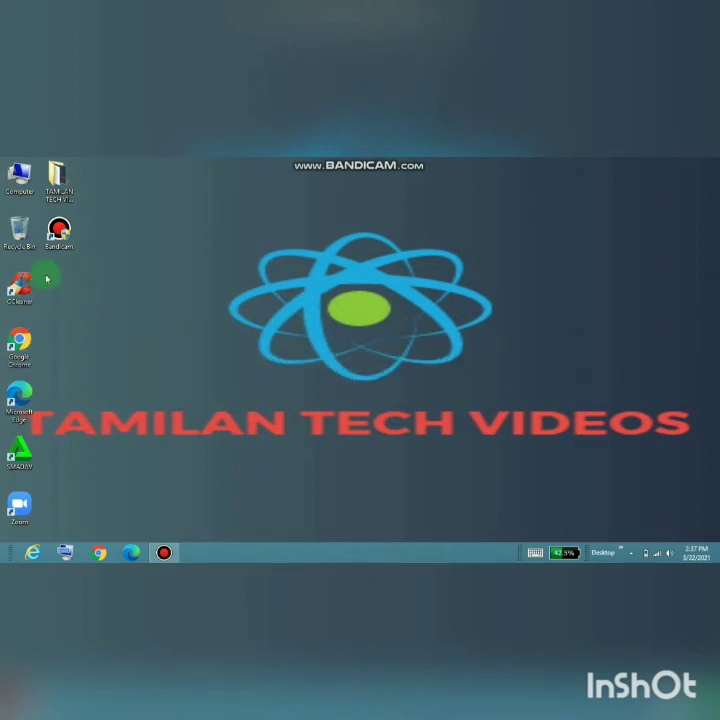
Move the CCleaner shortcut away from the other desktop icons and open CCleaner in a maximized window.
drag(22, 288, 152, 340)
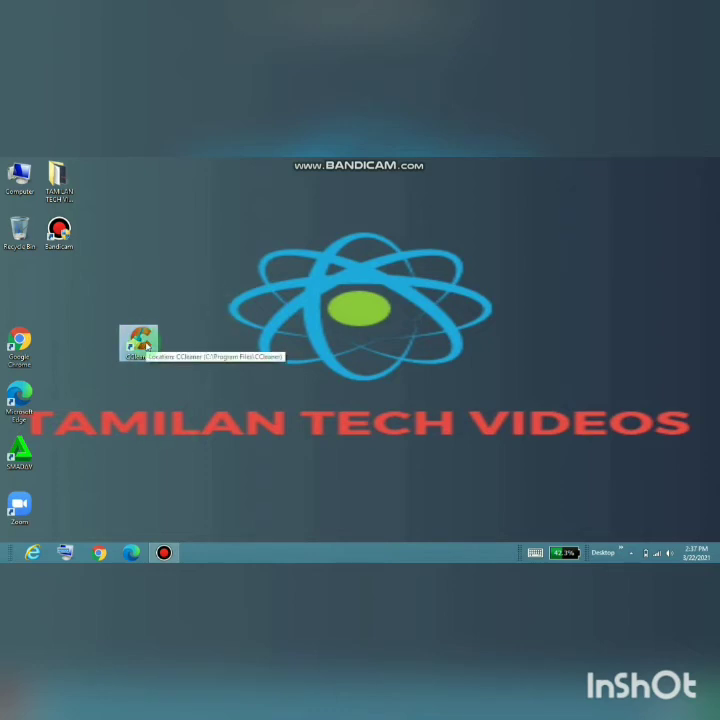
double_click(142, 343)
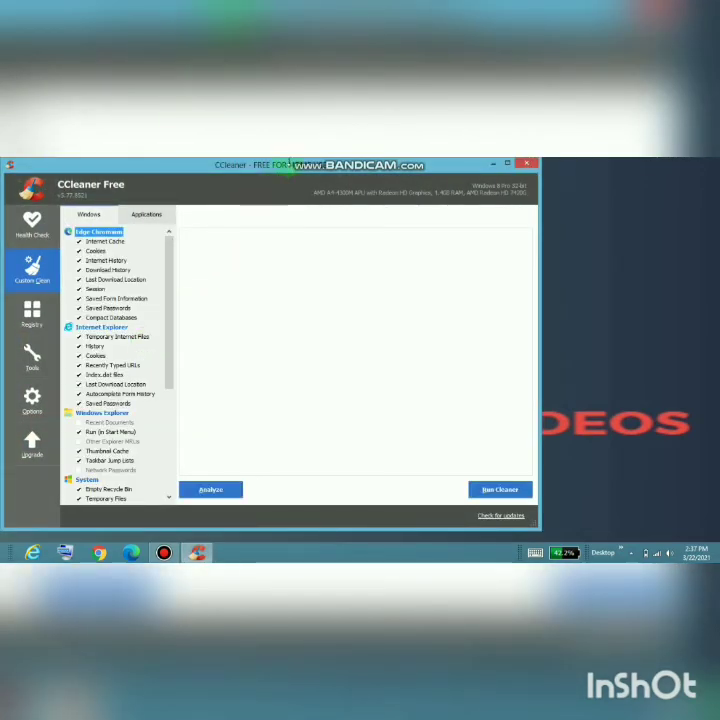
double_click(290, 170)
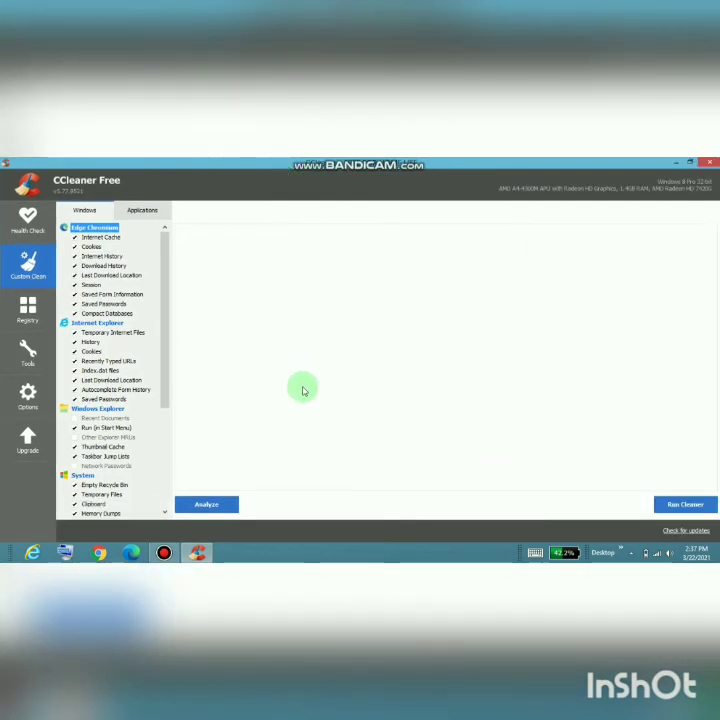
Run the cleaner from Custom Clean with the preselected Windows and Applications items, and close CCleaner when cleaning is complete.
click(19, 231)
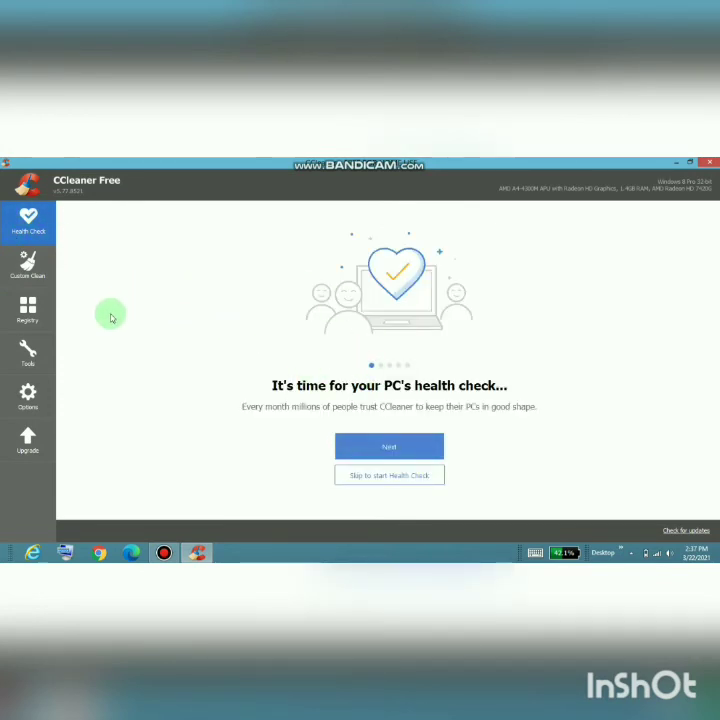
click(28, 265)
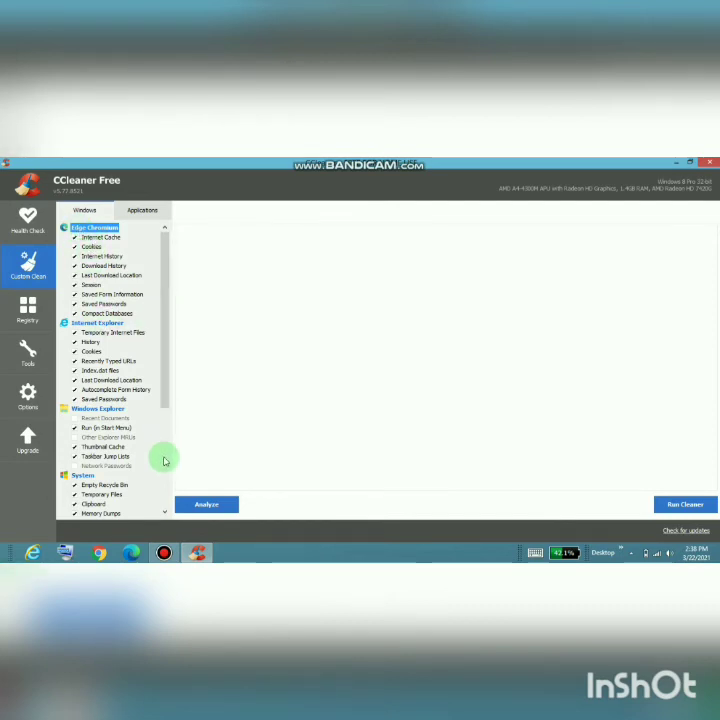
scroll(153, 290, down, 5)
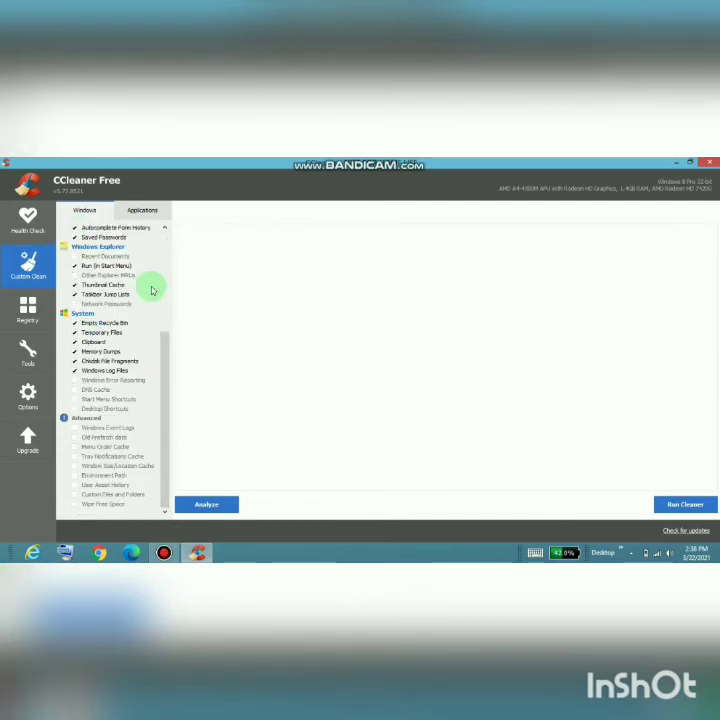
click(141, 210)
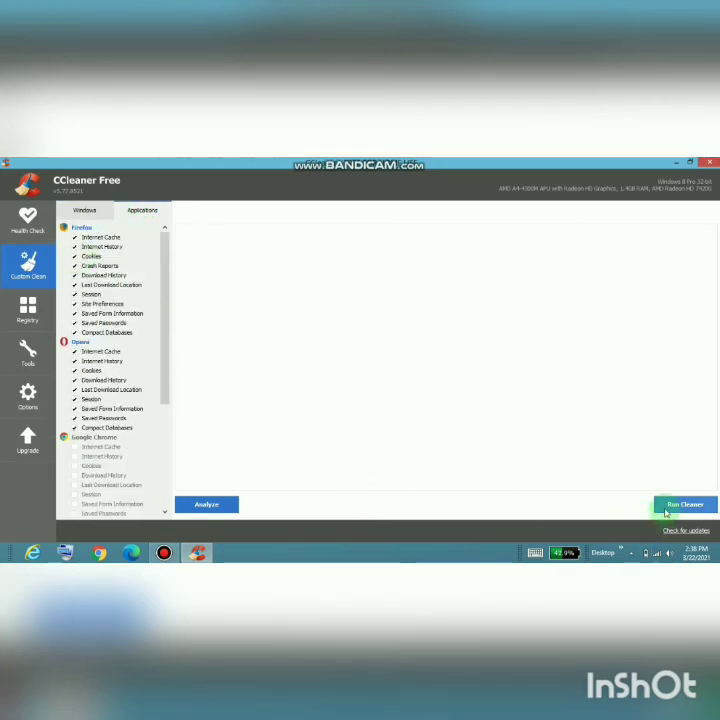
click(673, 505)
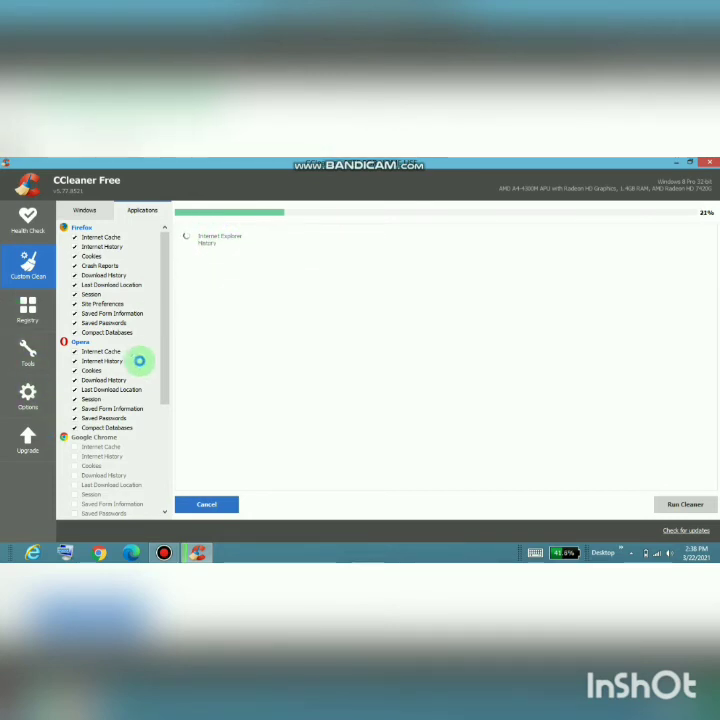
mouse_move(166, 350)
mouse_down()
mouse_move(166, 450)
mouse_move(167, 250)
mouse_move(162, 342)
mouse_up()
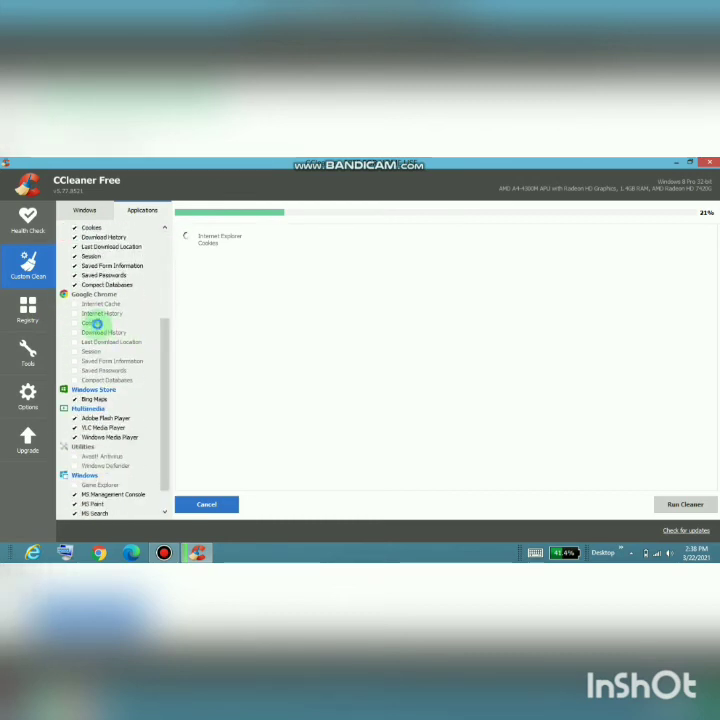
drag(167, 445, 162, 241)
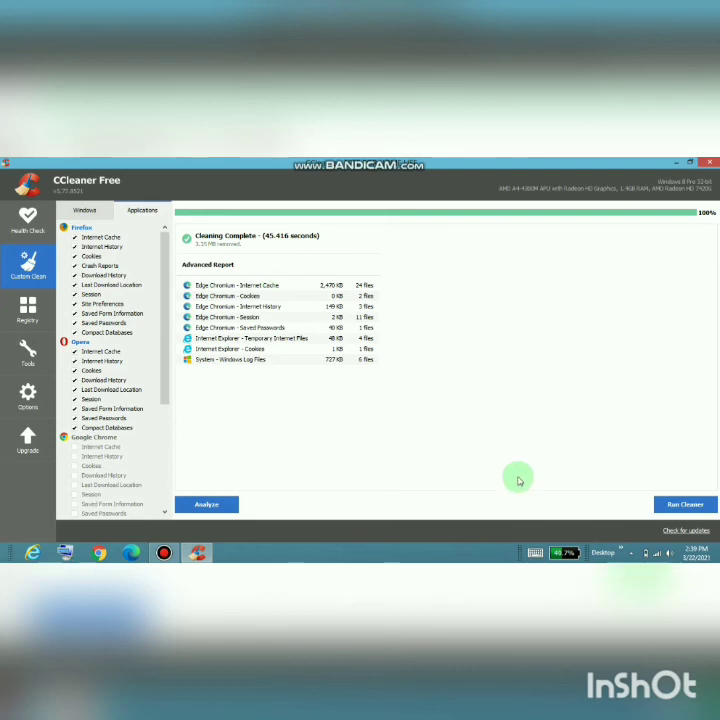
click(707, 162)
Reopen and close CCleaner, and move its shortcut back below the Recycle Bin on the desktop.
click(145, 343)
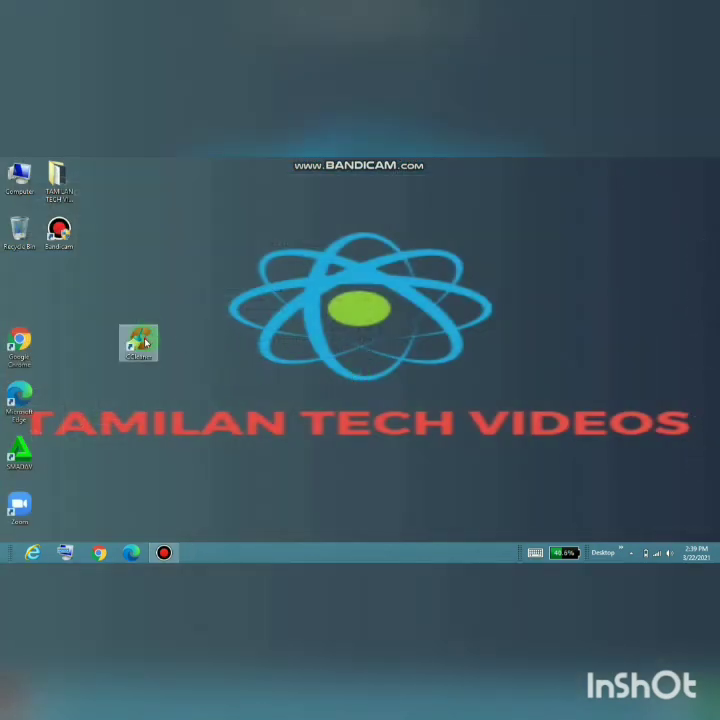
double_click(145, 343)
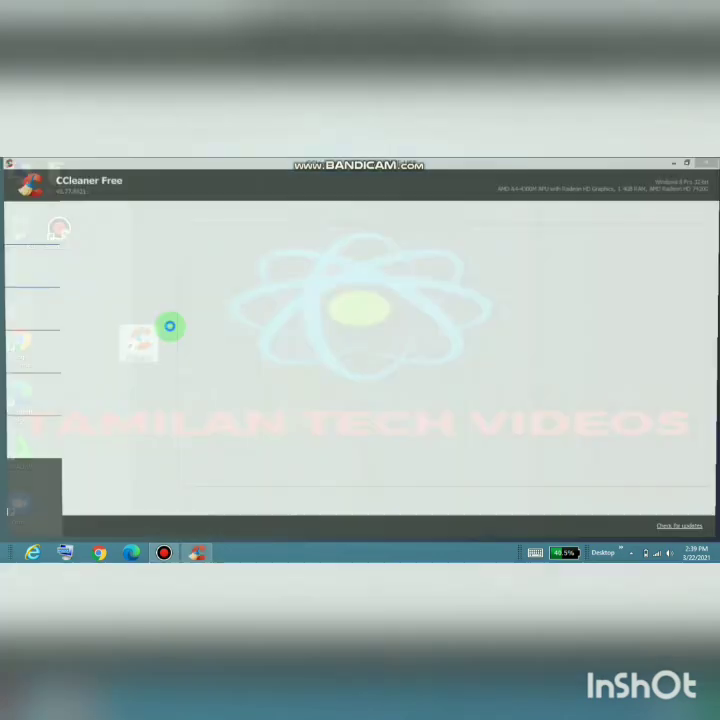
click(707, 162)
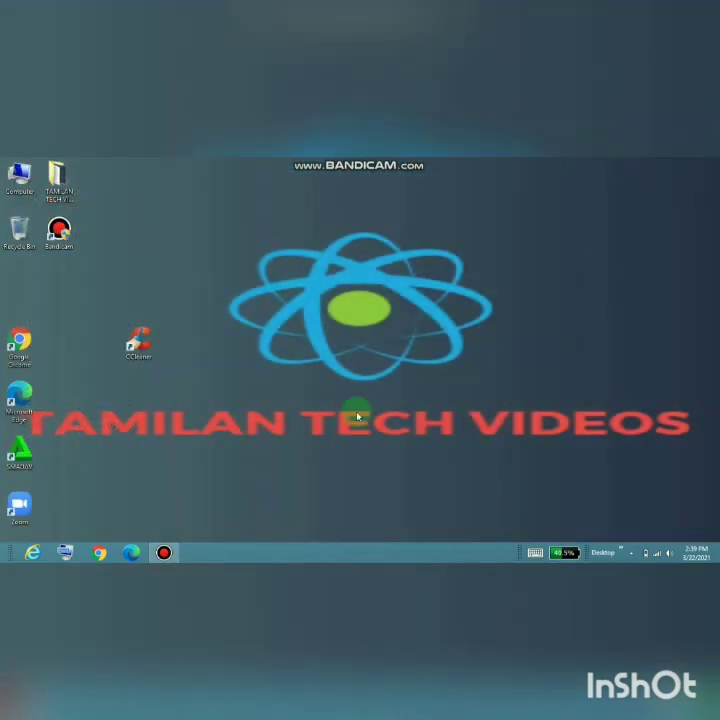
drag(152, 315, 30, 285)
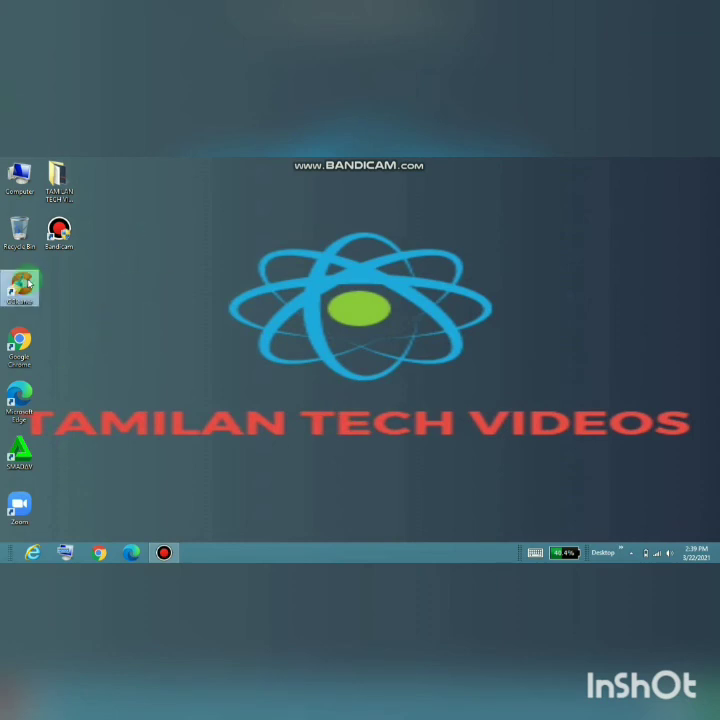
Open and close the Computer window, the TAMILAN TECH VIDEOS folder and the Recycle Bin to check how they respond.
click(17, 176)
double_click(17, 176)
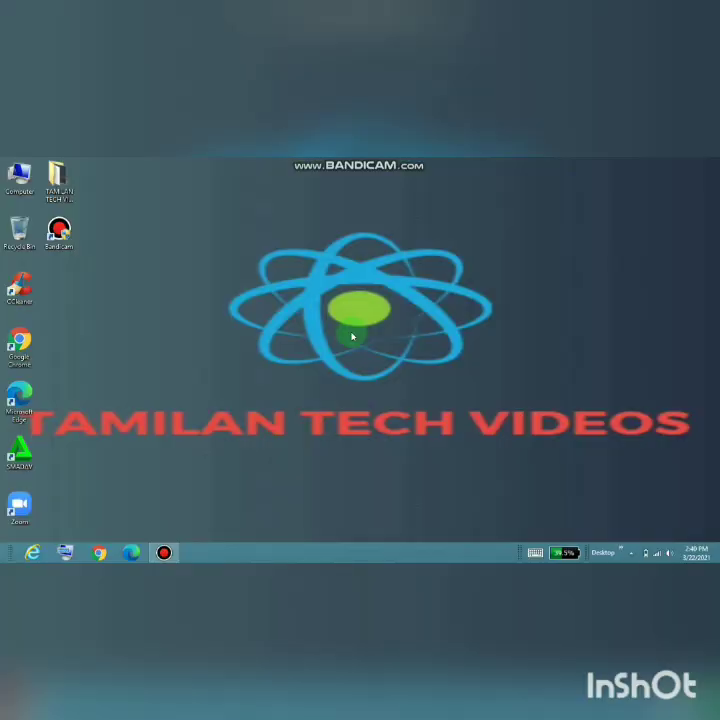
double_click(17, 176)
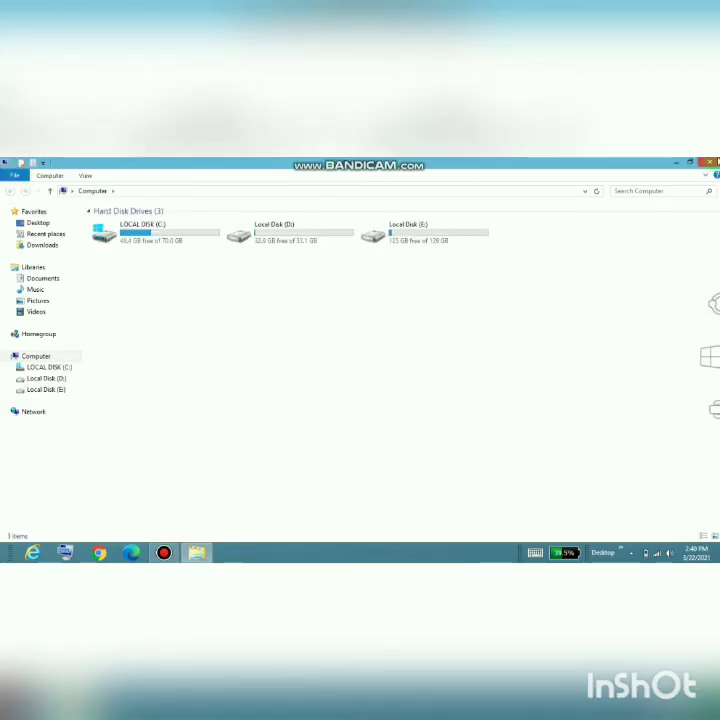
click(710, 161)
double_click(60, 185)
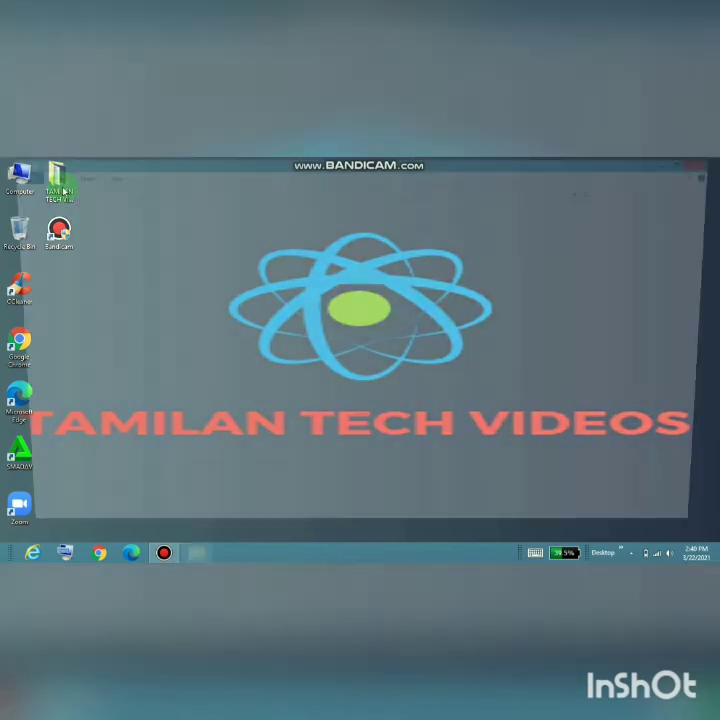
click(710, 161)
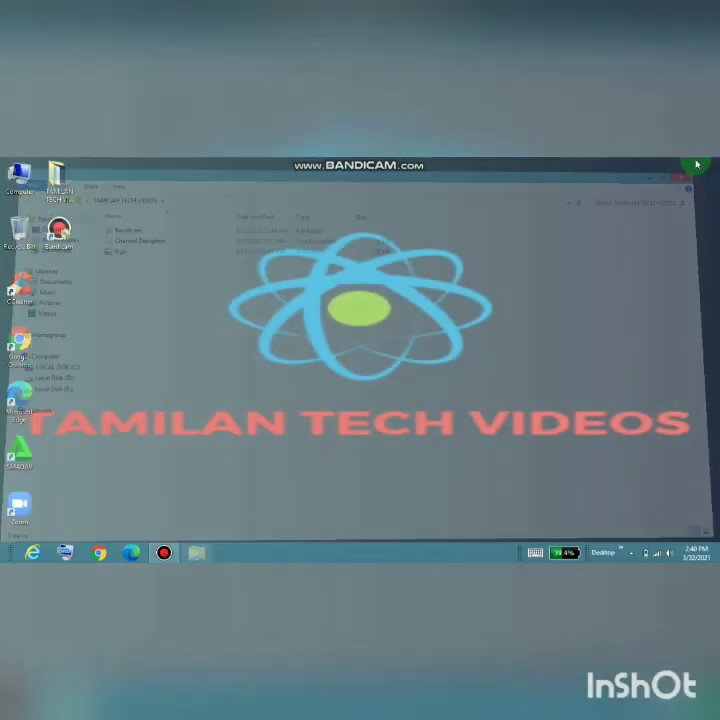
double_click(18, 233)
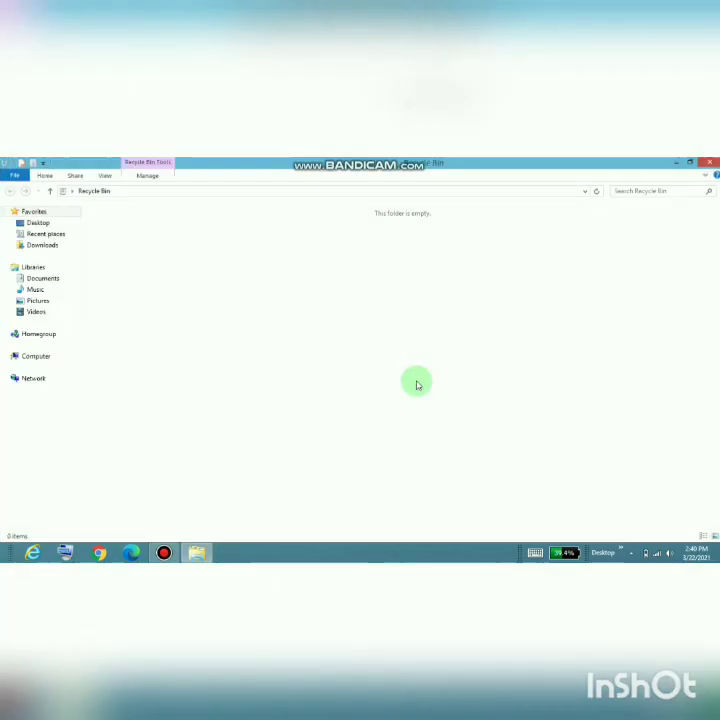
click(710, 161)
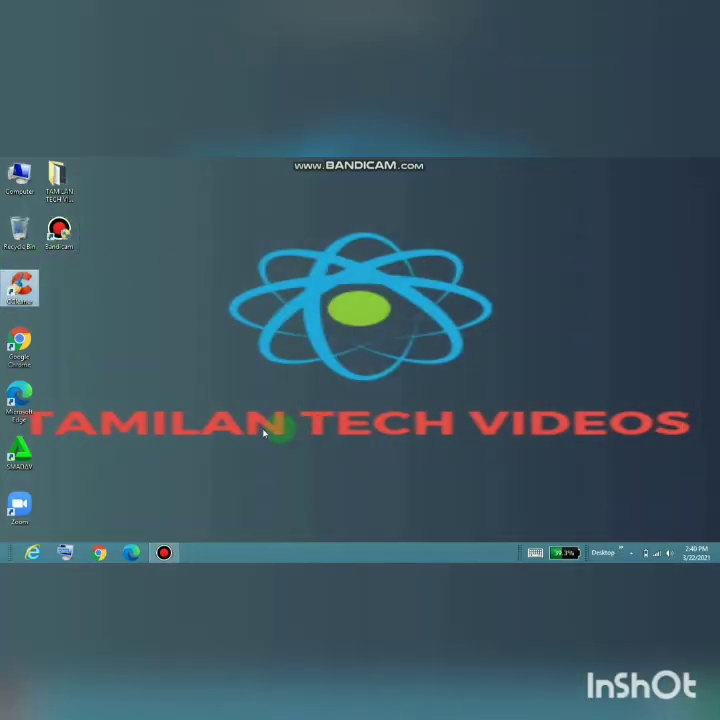
Open and close the TAMILAN TECH VIDEOS folder again, and reopen the Computer window to view the drives.
double_click(62, 180)
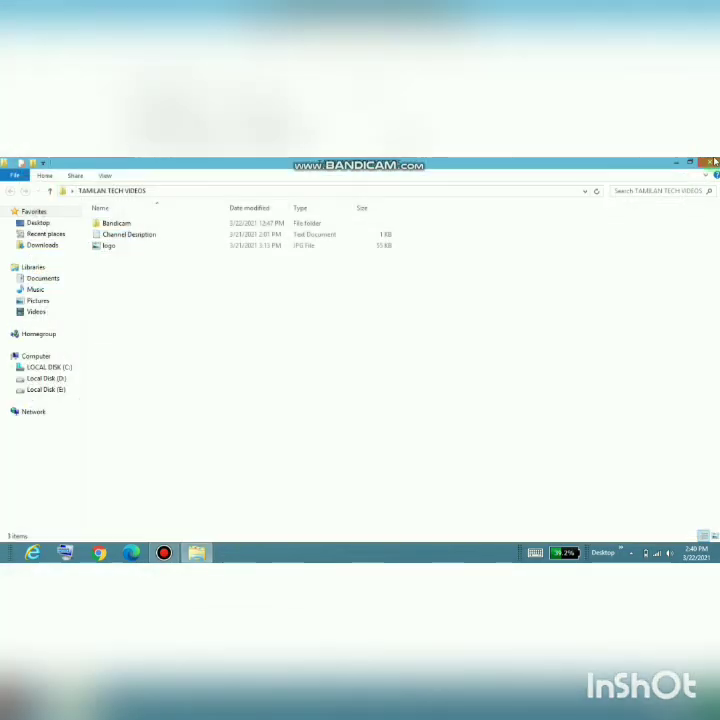
click(710, 161)
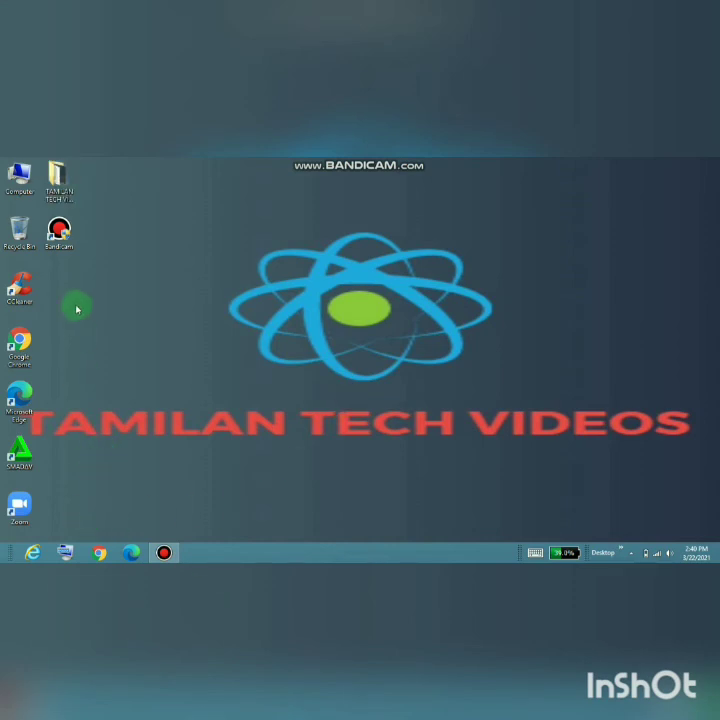
click(19, 176)
double_click(19, 176)
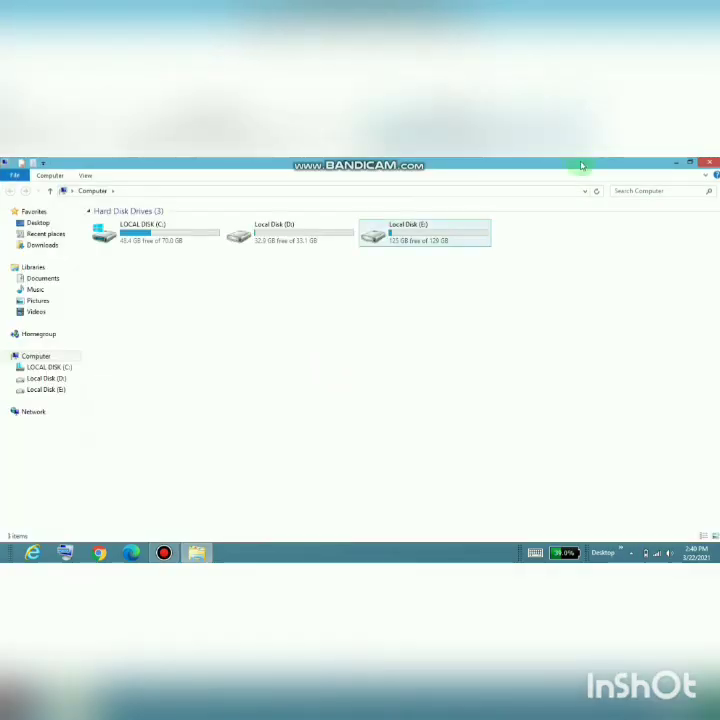